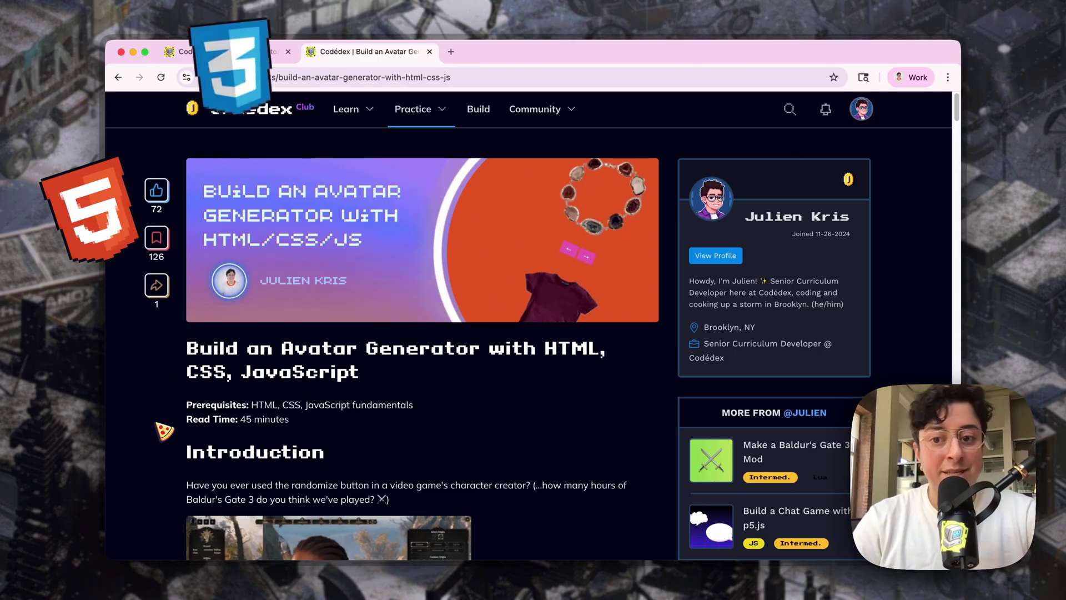
pyautogui.scroll(-2, 417, 334)
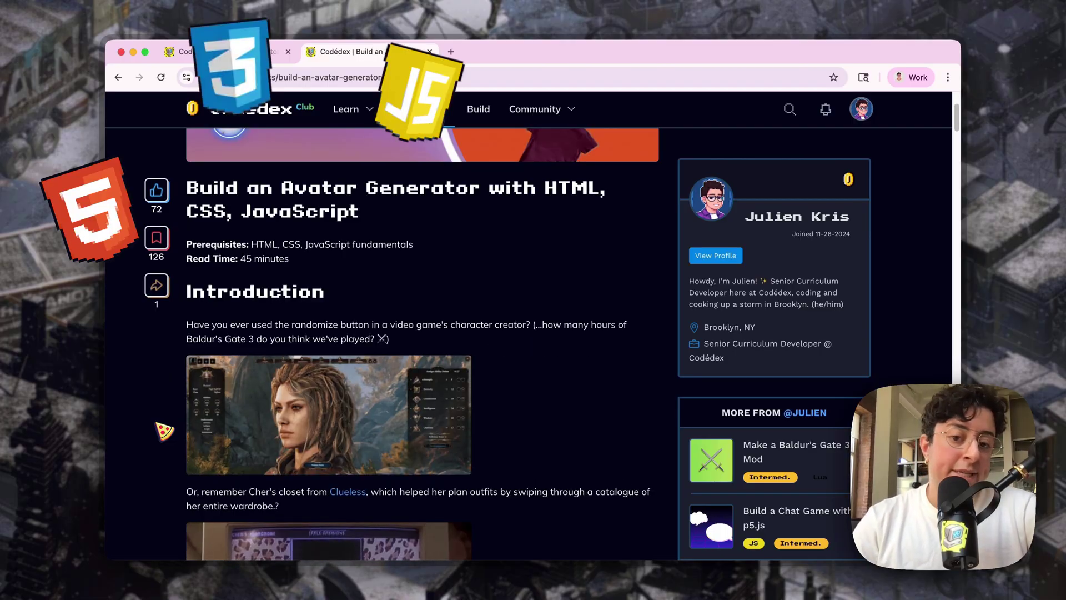
pyautogui.scroll(-1, 417, 333)
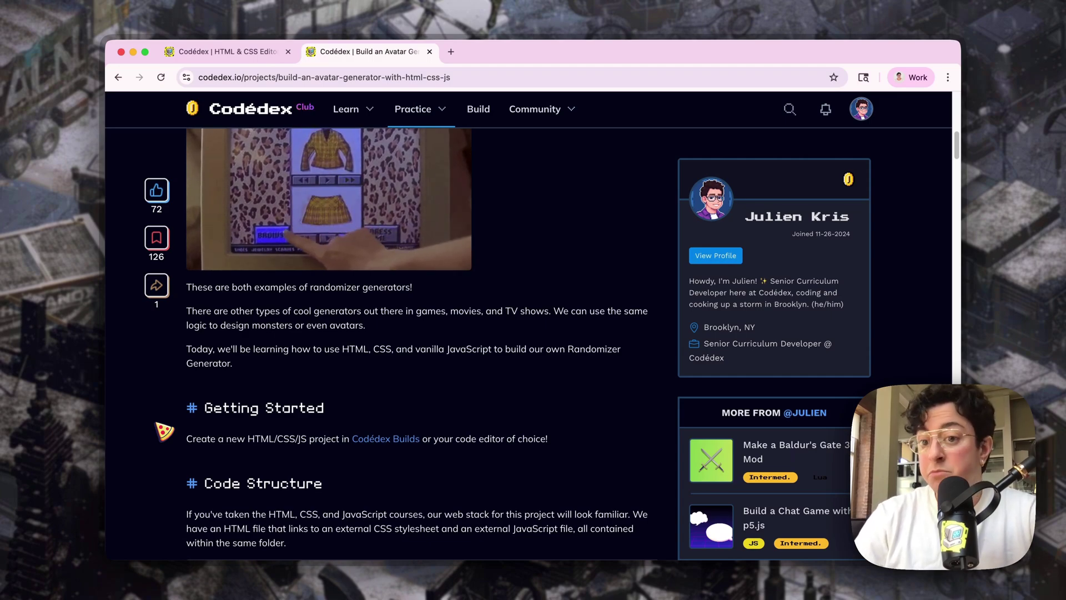
pyautogui.scroll(-4, 416, 333)
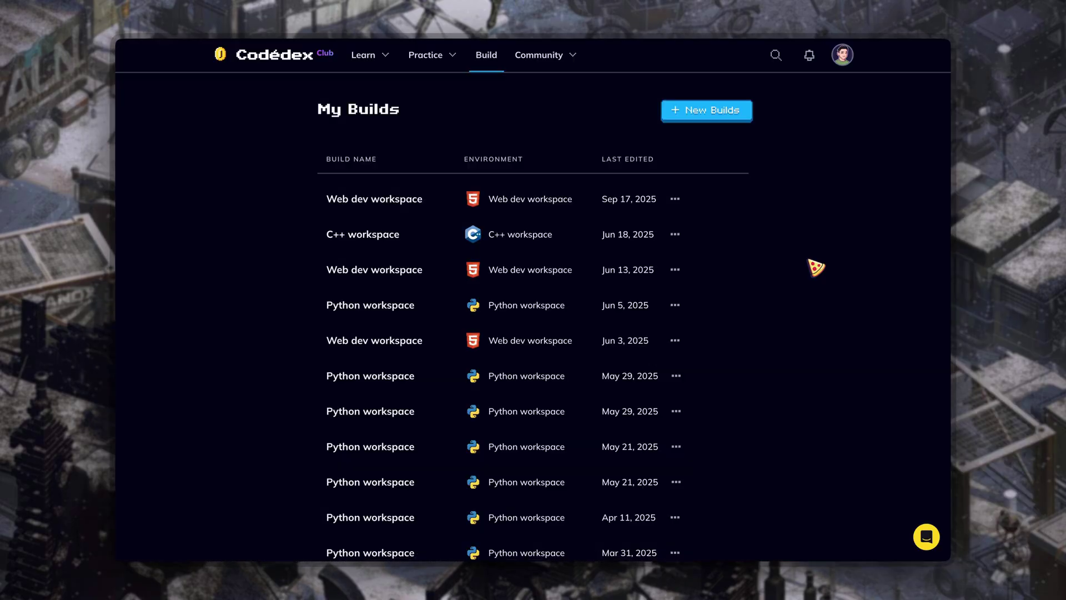
# Start a new HTML/CSS/JS build and rename it Avatar Generator PT
pyautogui.click(707, 109)
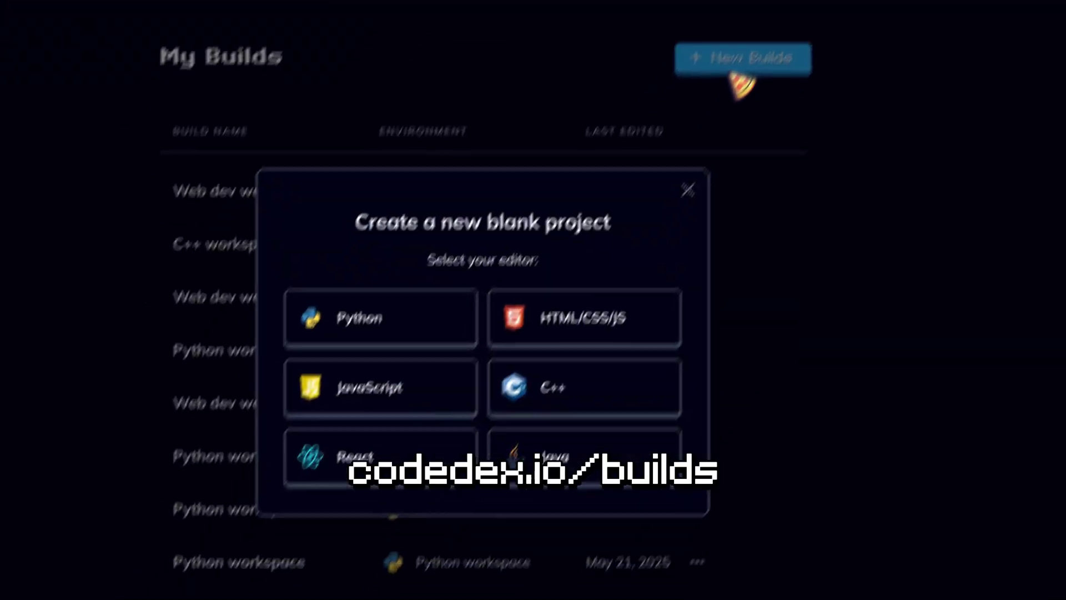
pyautogui.click(630, 247)
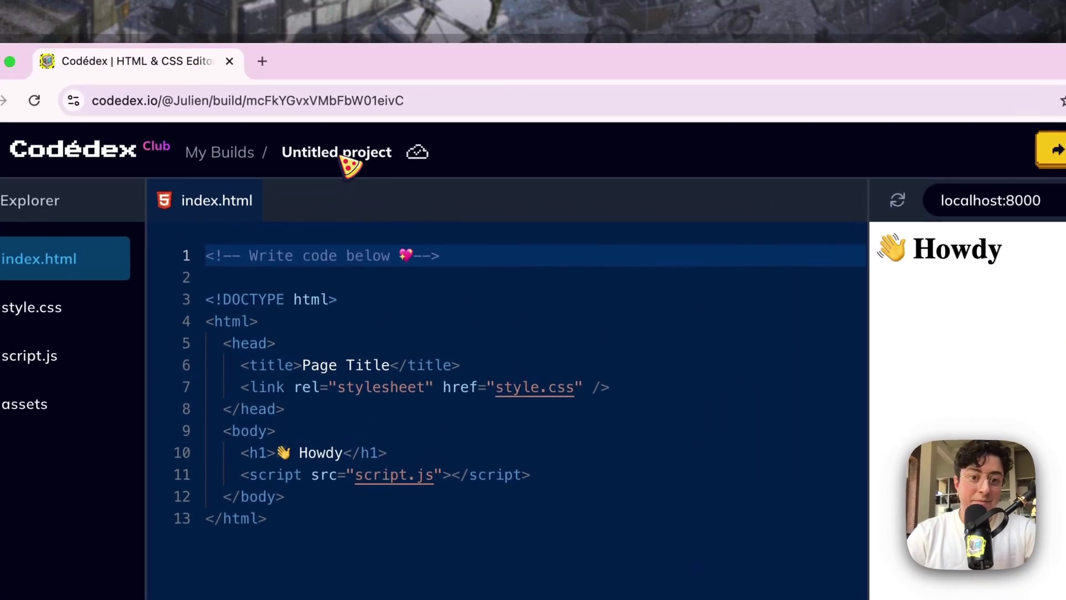
pyautogui.click(359, 110)
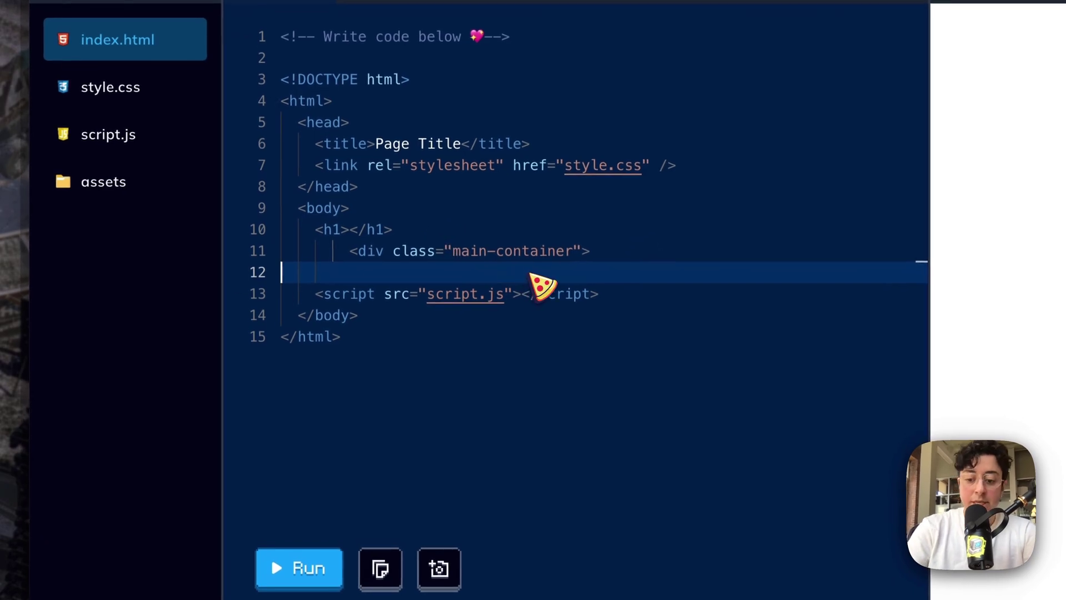
pyautogui.write('</div>')
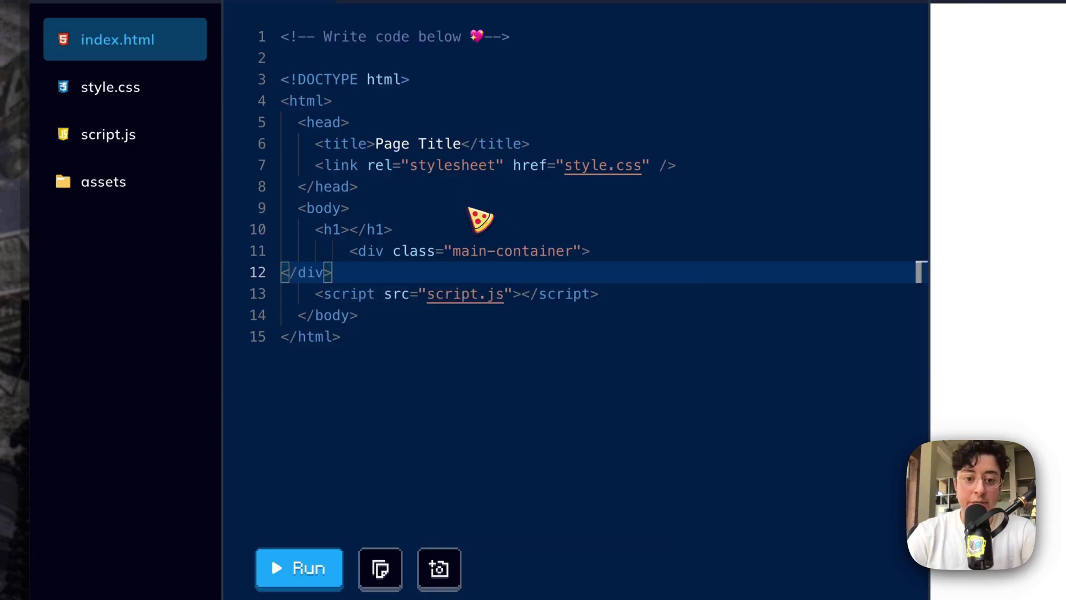
# Format index.html, paste the randomize! button into main-container, and run the preview
pyautogui.rightClick(479, 213)
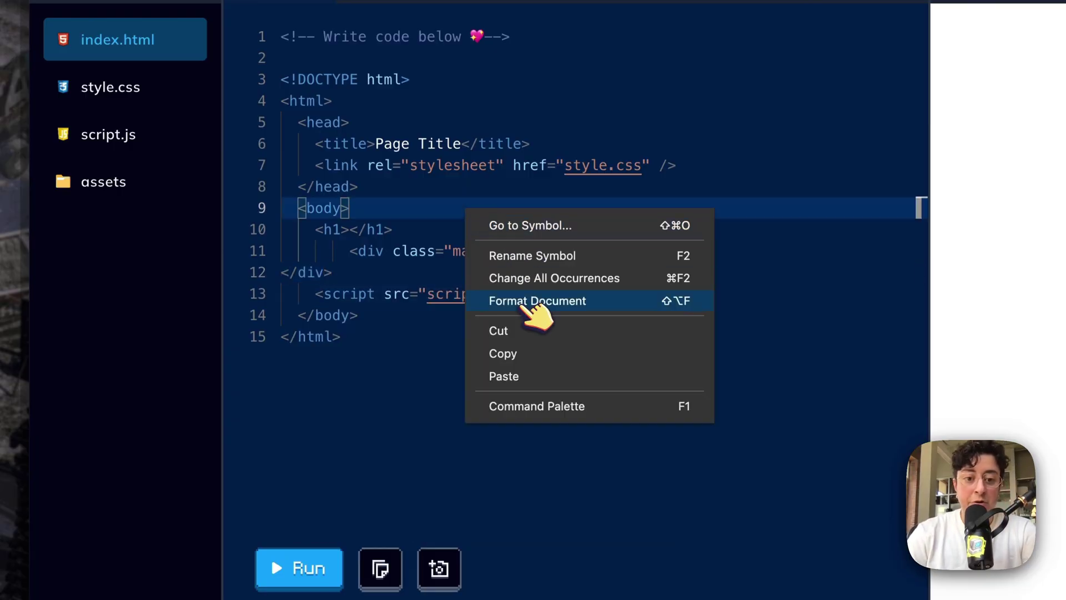
pyautogui.click(537, 301)
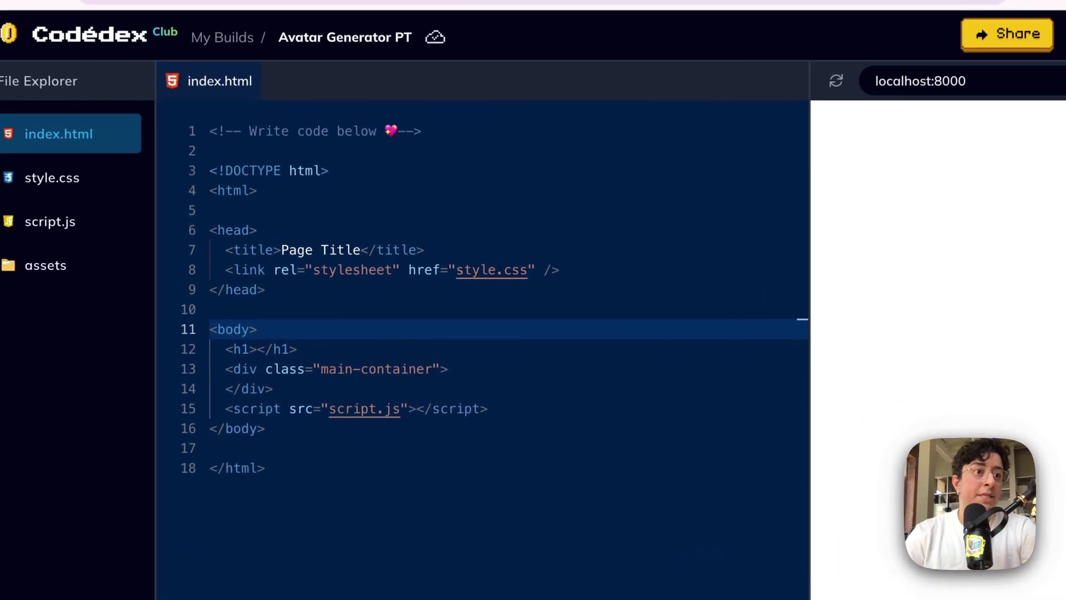
pyautogui.press('Return')
pyautogui.write('<button class="random-button" id="random-btn">randomize!</button>')
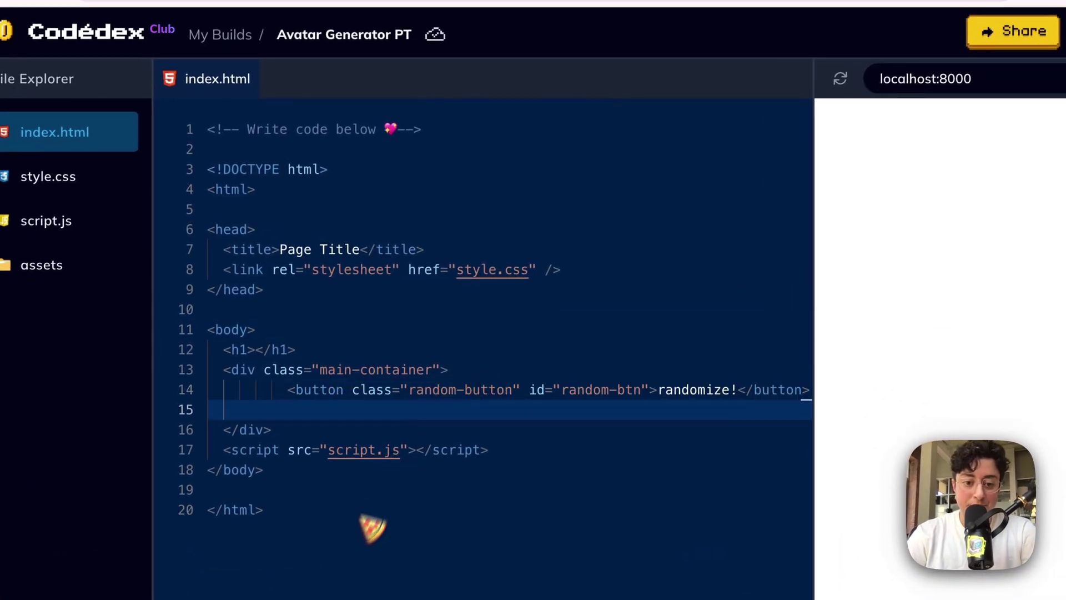
pyautogui.click(367, 584)
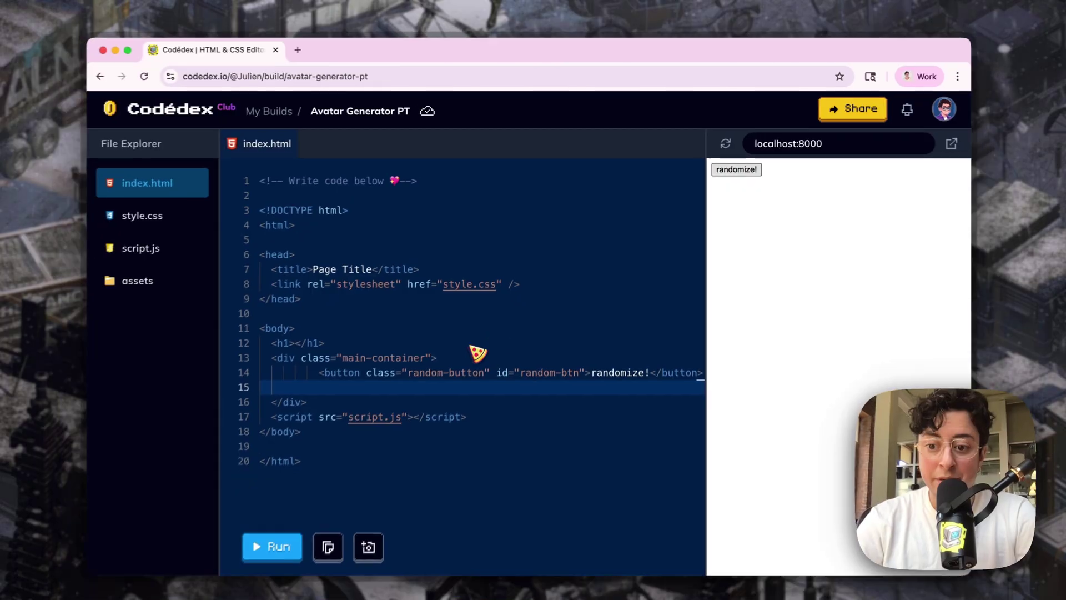
pyautogui.click(499, 333)
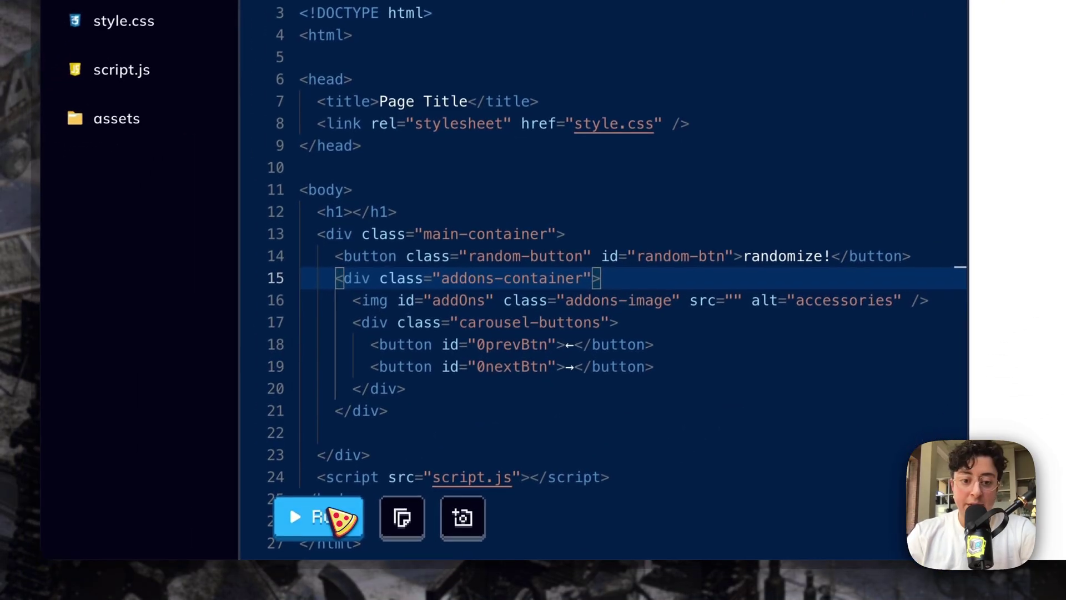
# Preview the accessories section, then paste the tops and bottoms sections and rerun
pyautogui.click(320, 514)
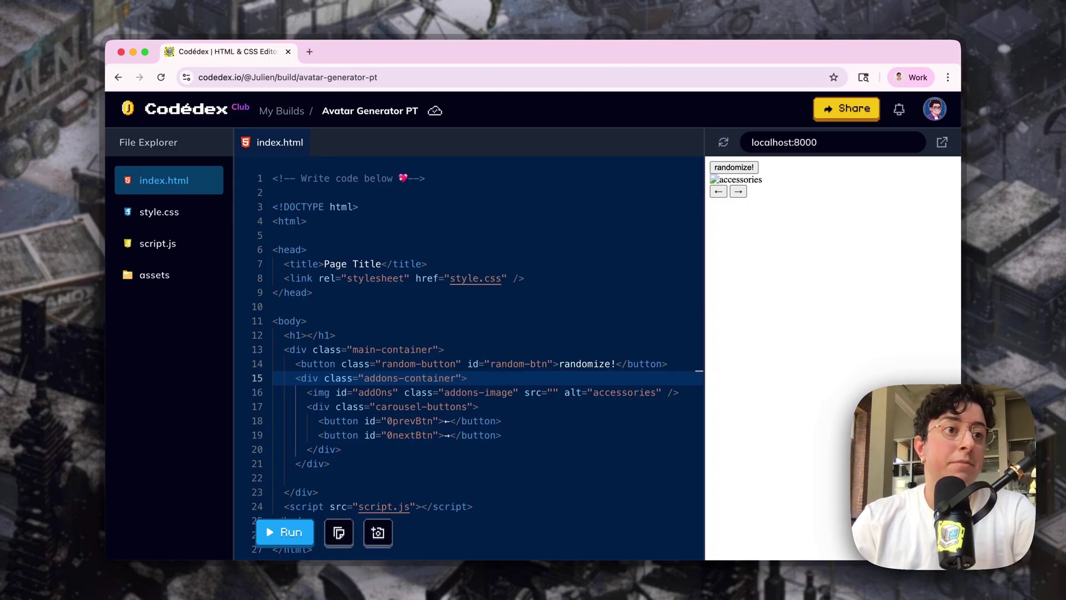
pyautogui.press('super+v')
pyautogui.scroll(-5, 339, 434)
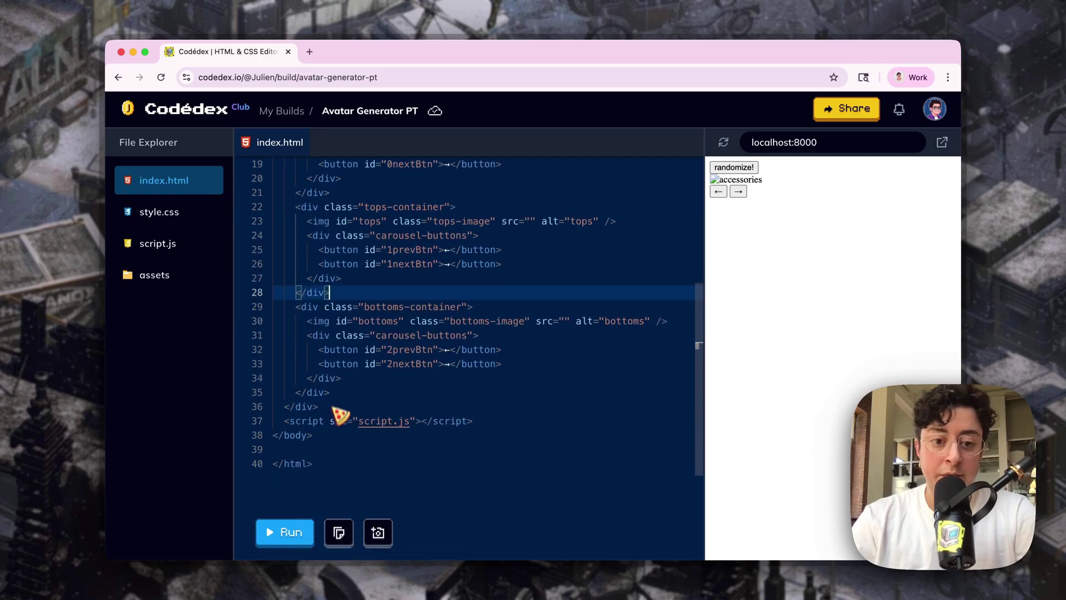
pyautogui.scroll(5, 339, 408)
pyautogui.scroll(3, 334, 416)
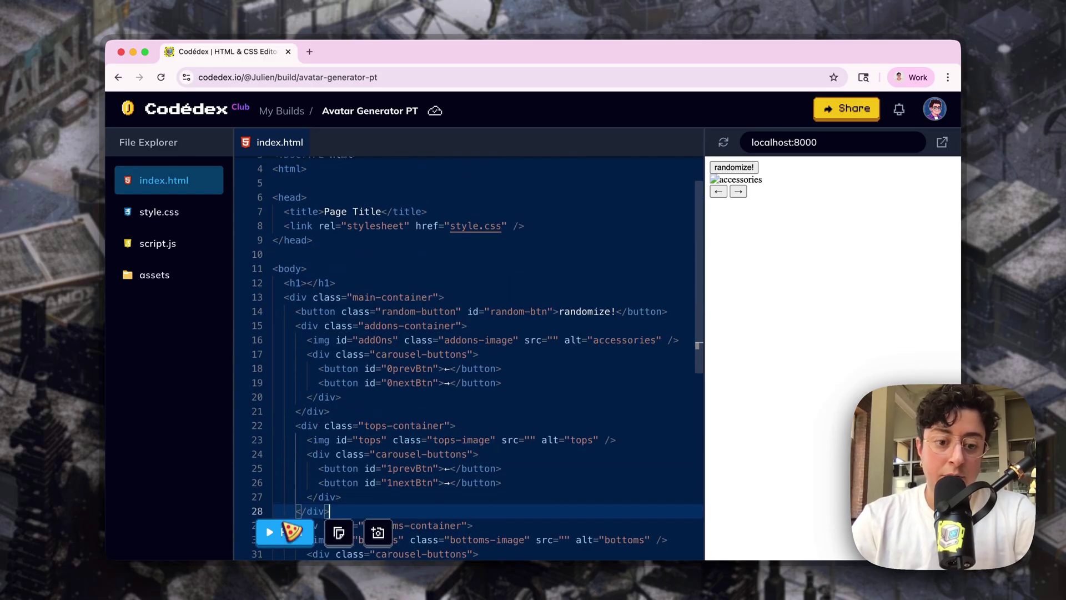
pyautogui.click(283, 532)
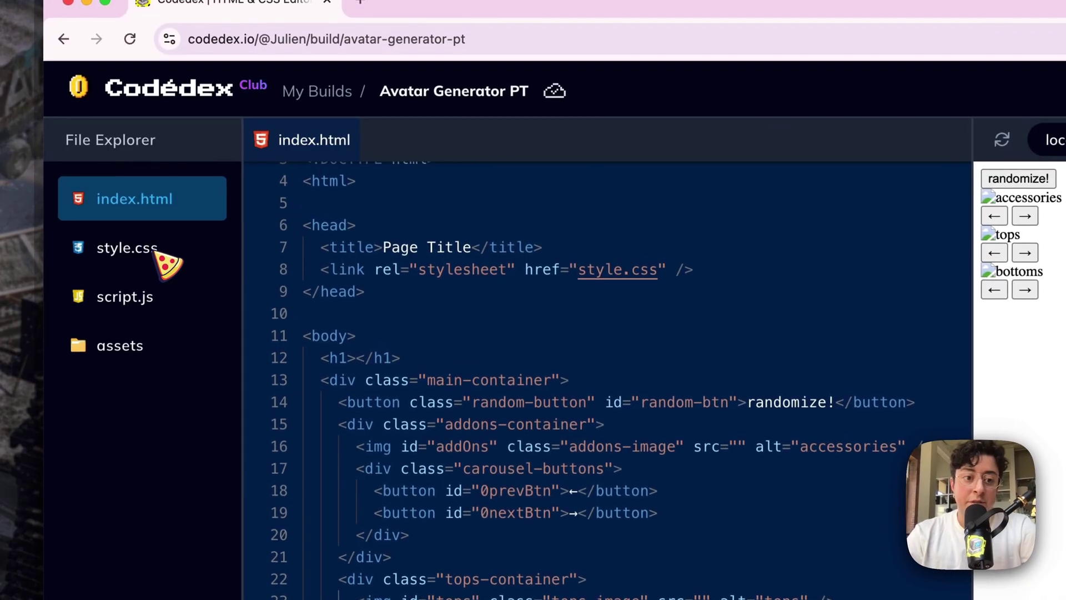
# Open style.css for the html rule with #ff5f1f background and centred flex layout
pyautogui.click(126, 248)
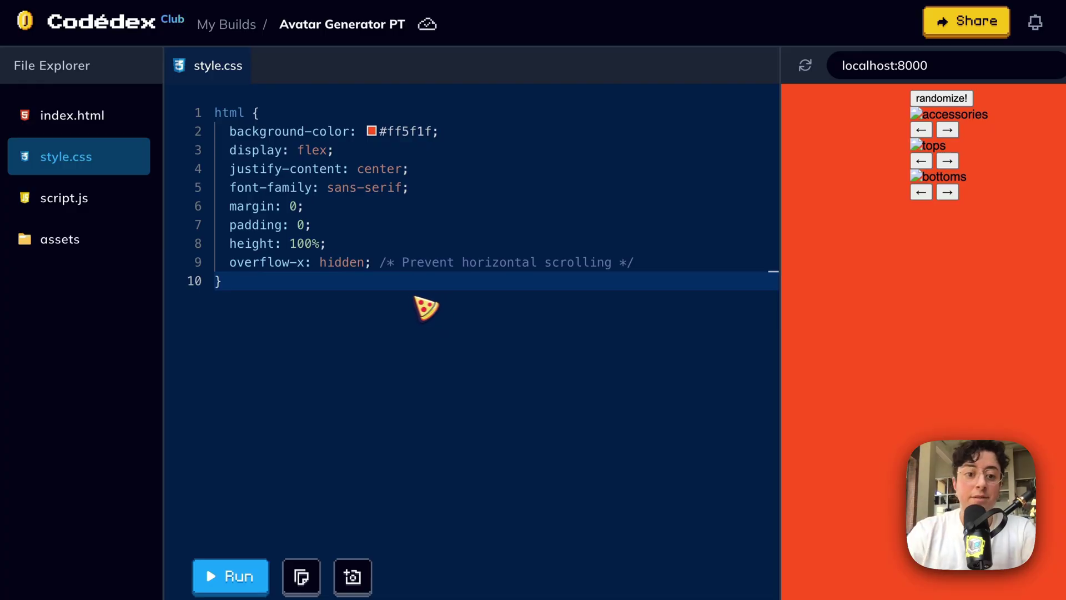
# Paste the .main-container column rule with 15px gap, rerun, and check index.html
pyautogui.press('Return')
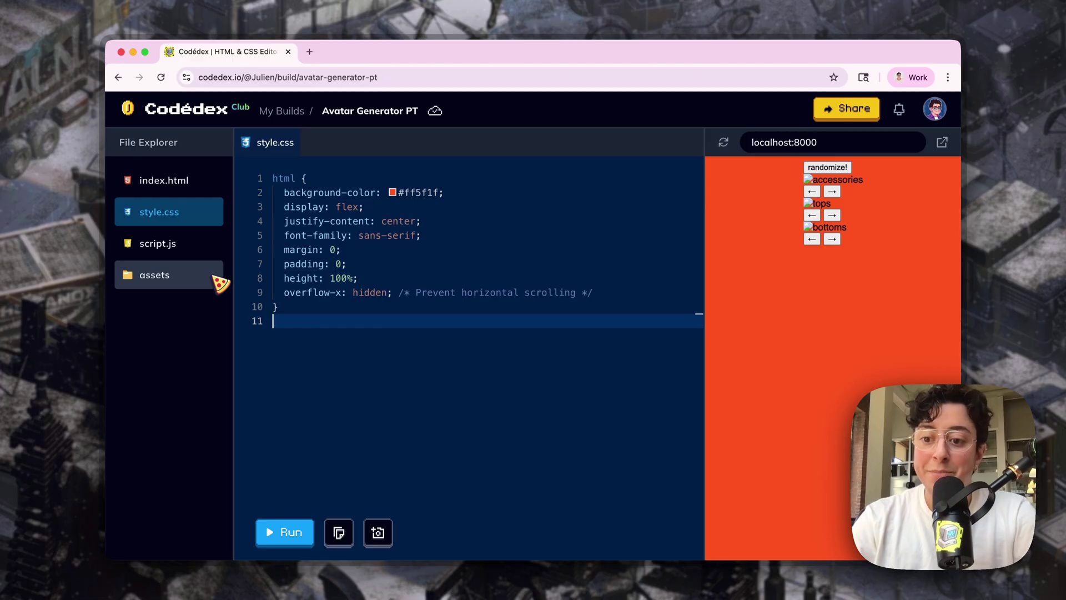
pyautogui.write('.main-container {   display: flex;   flex-direction: column;   align-items: center;   gap: 15px; /* Reduced gap */   width: 100%;   padding: 10px; /* Padding kept small */ }')
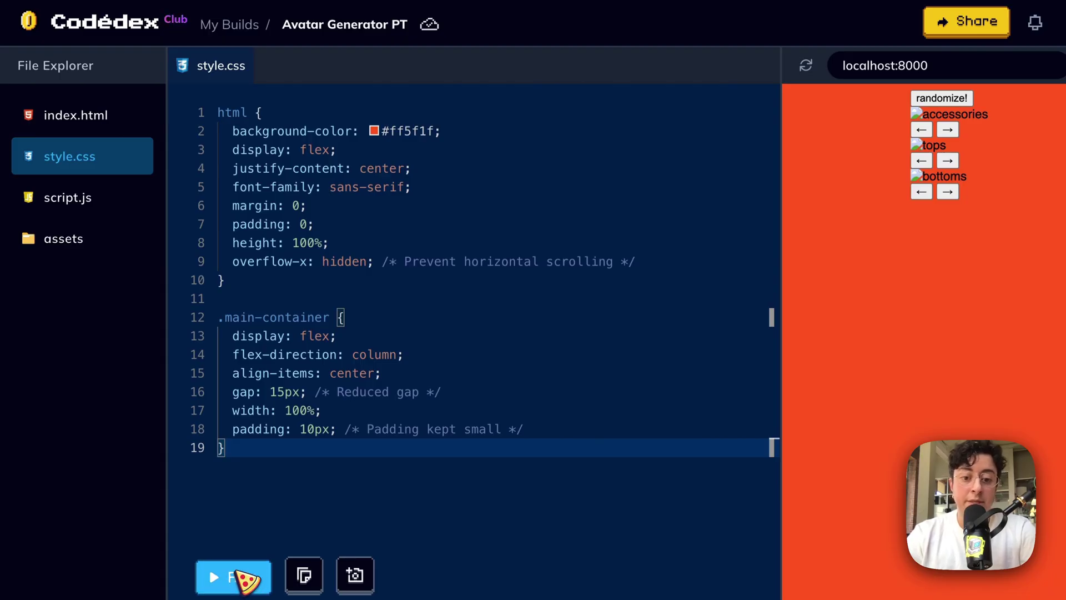
pyautogui.click(269, 577)
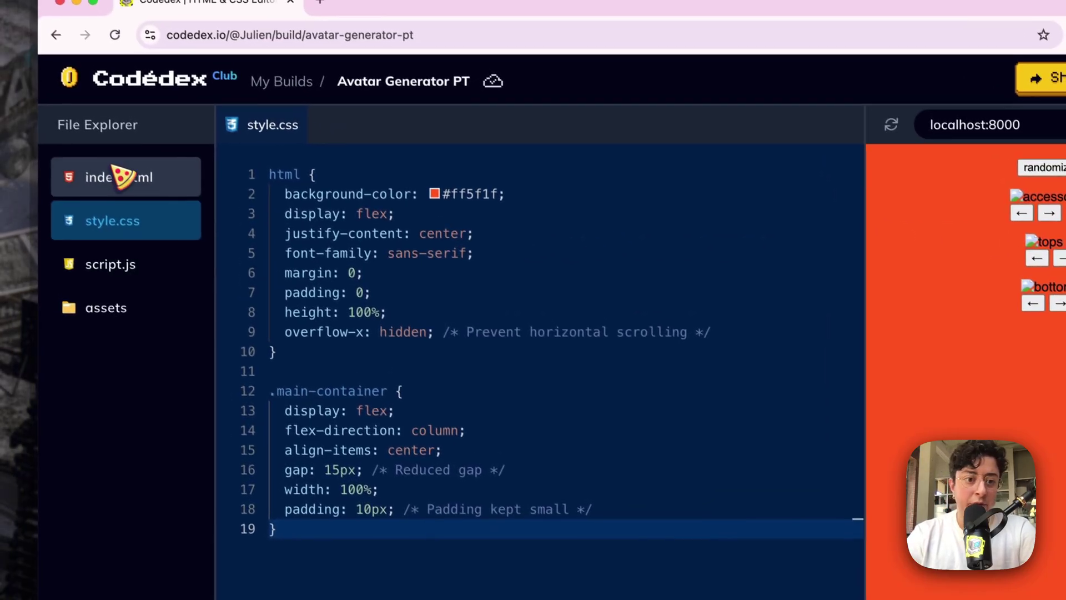
pyautogui.click(124, 178)
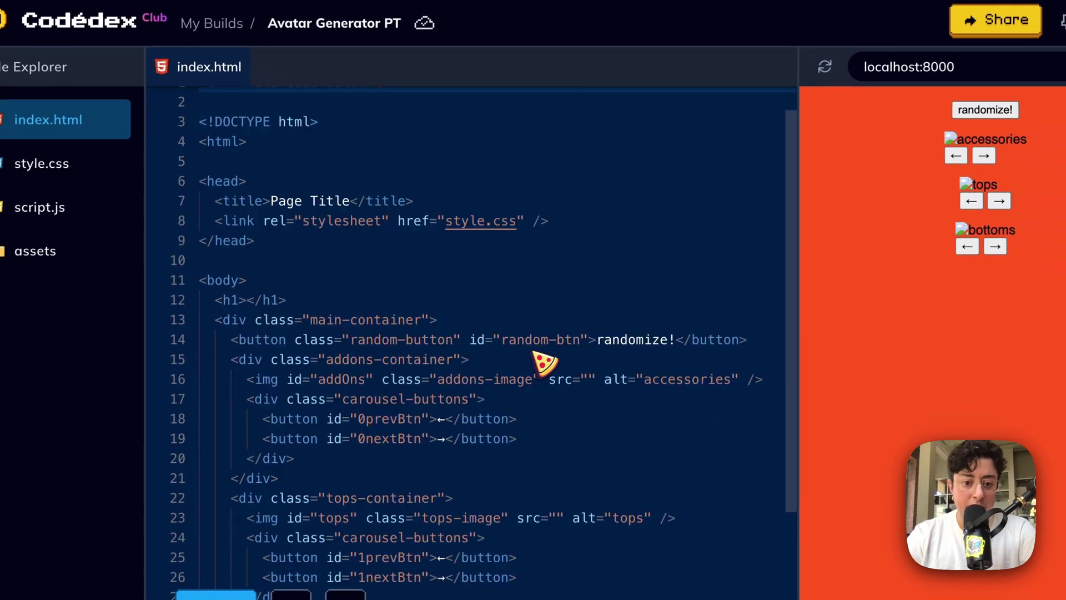
pyautogui.scroll(-3, 545, 363)
pyautogui.click(546, 366)
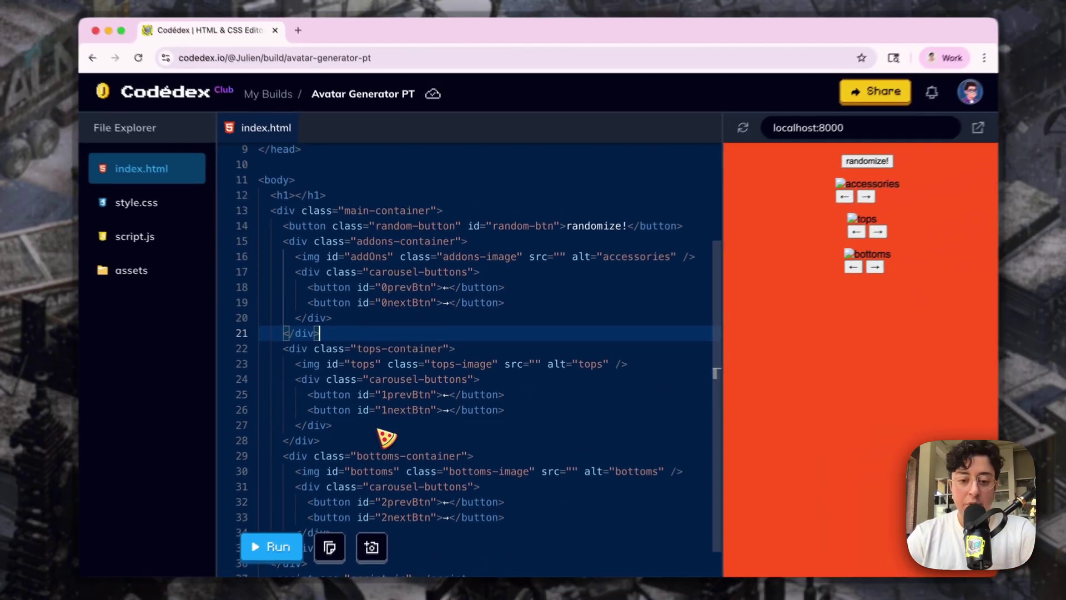
pyautogui.scroll(-3, 546, 367)
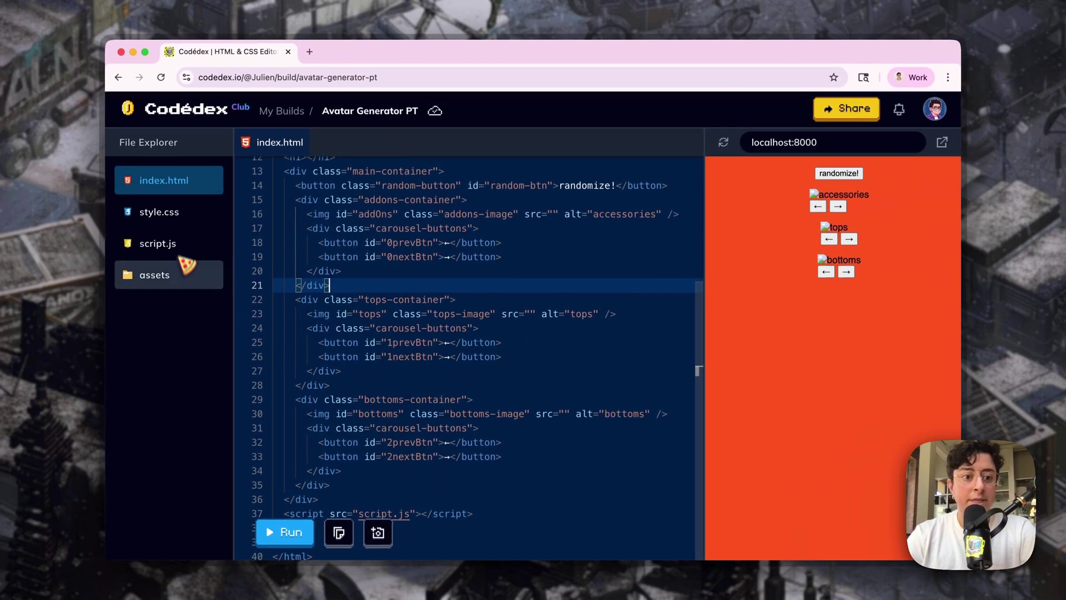
pyautogui.click(158, 212)
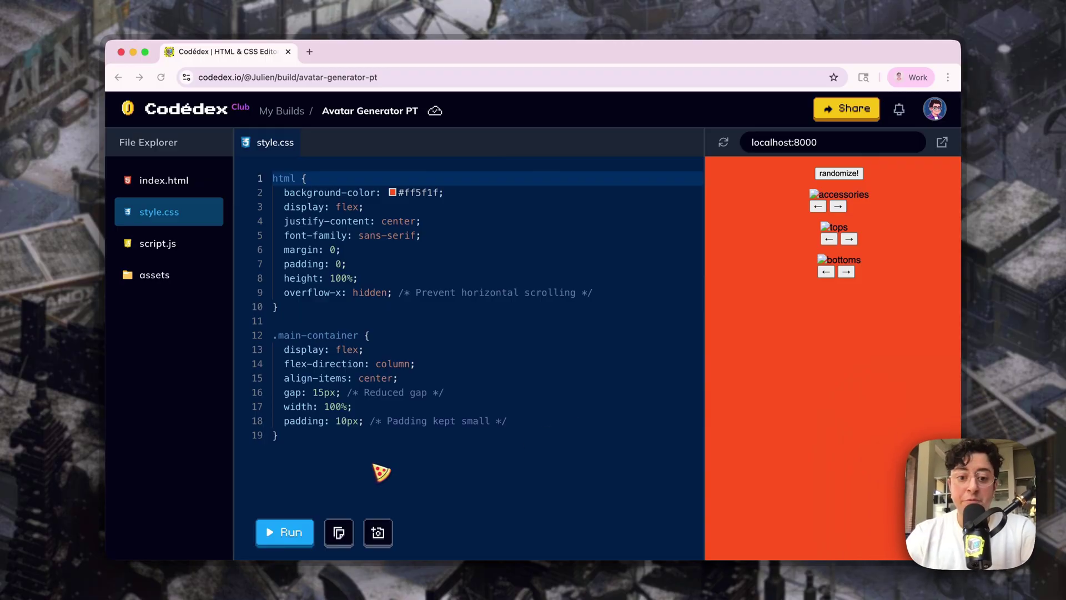
# Append flex-column rules for the addons, tops and bottoms containers, then rerun
pyautogui.click(336, 473)
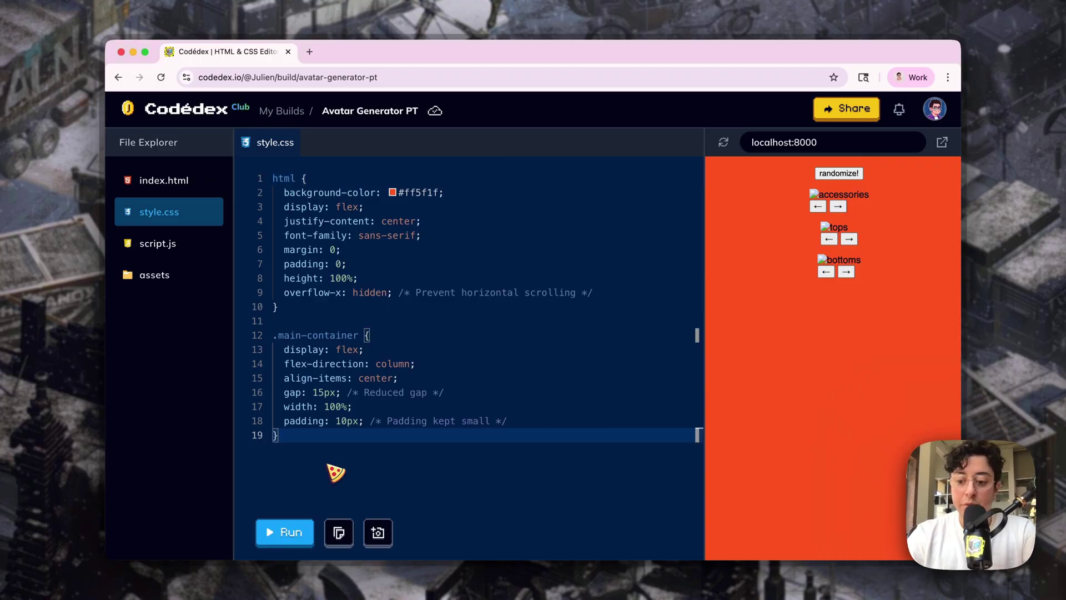
pyautogui.press('super+v')
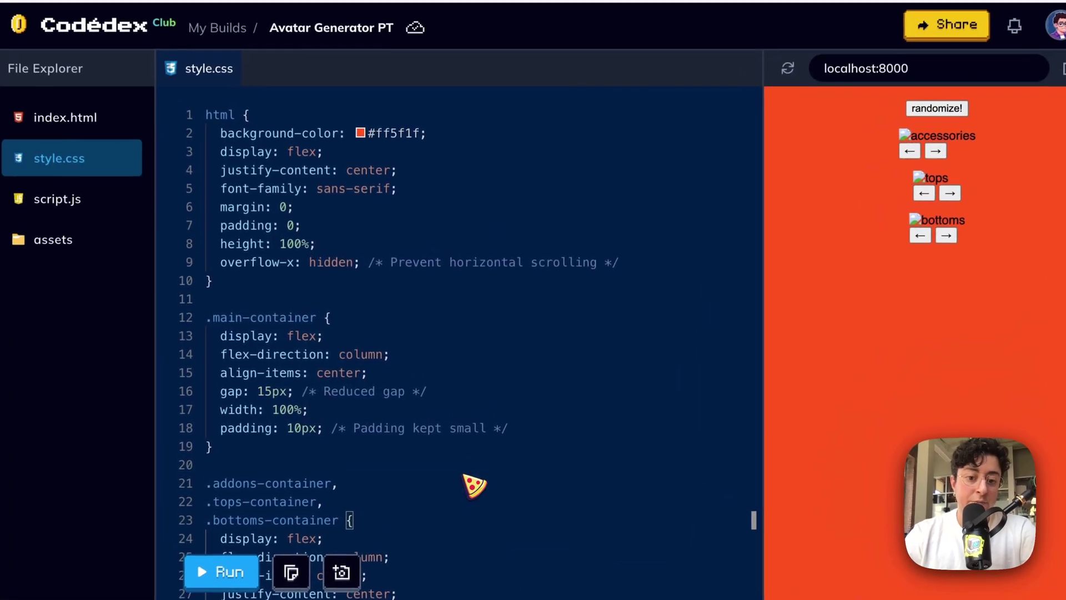
pyautogui.click(474, 477)
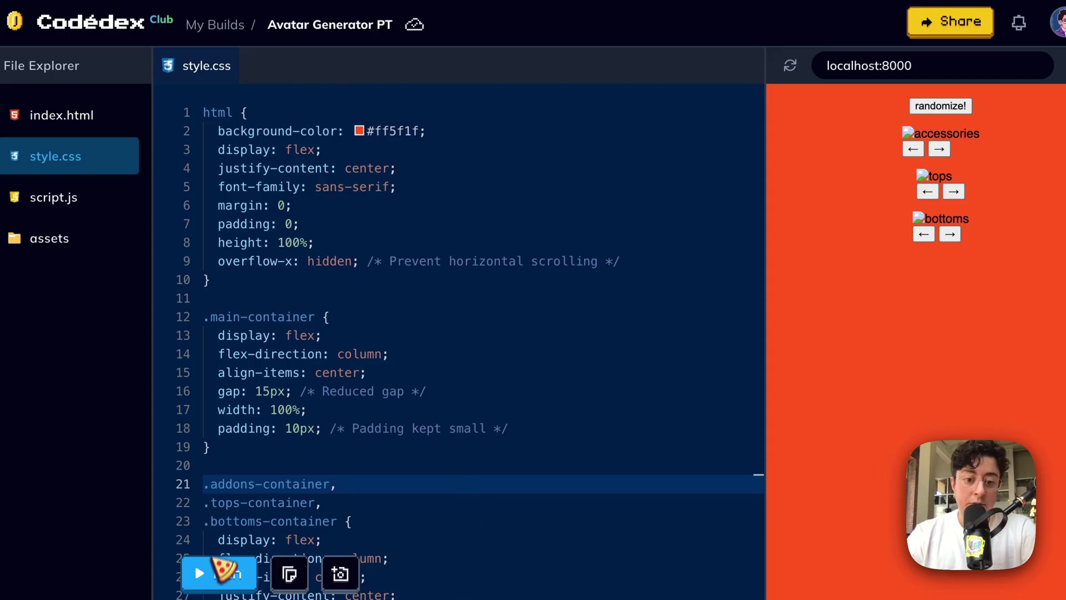
pyautogui.click(226, 575)
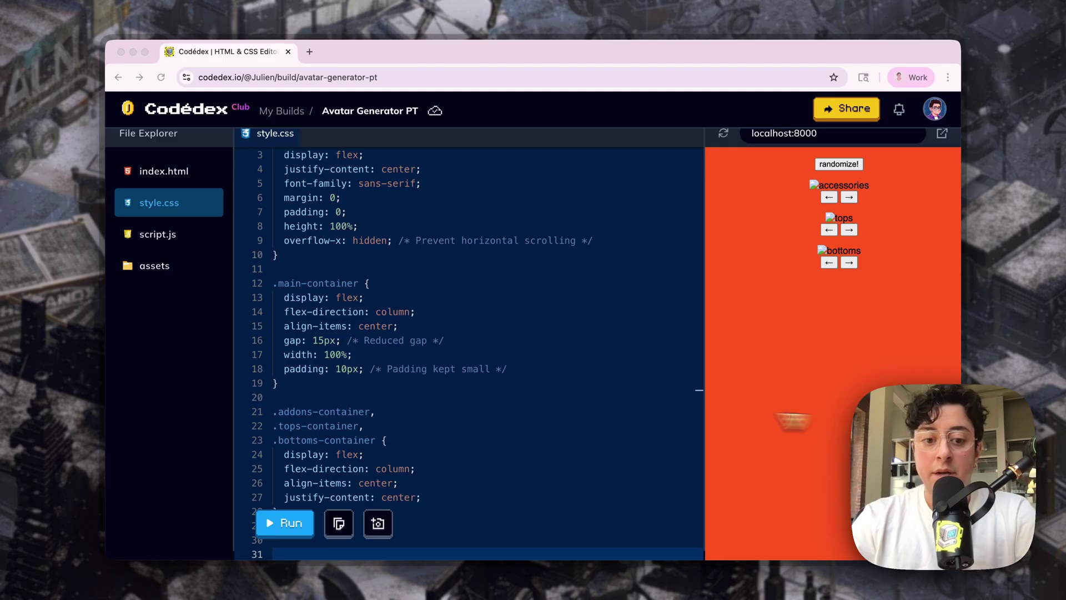
# Review index.html, then add the shared 3:4 image-size rule in style.css and rerun
pyautogui.click(165, 171)
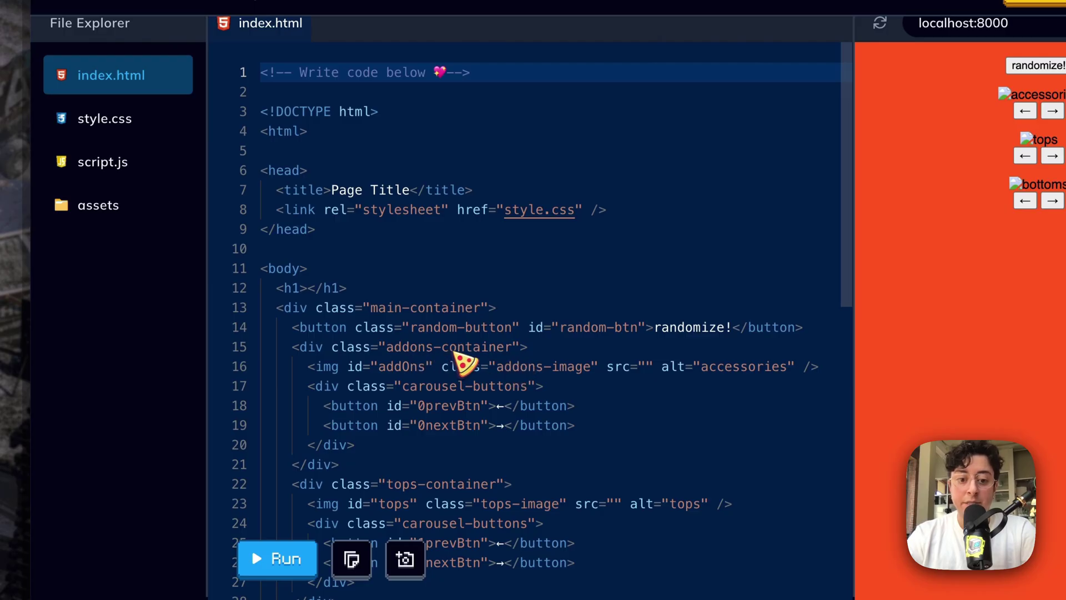
pyautogui.scroll(-3, 450, 457)
pyautogui.scroll(-2, 417, 466)
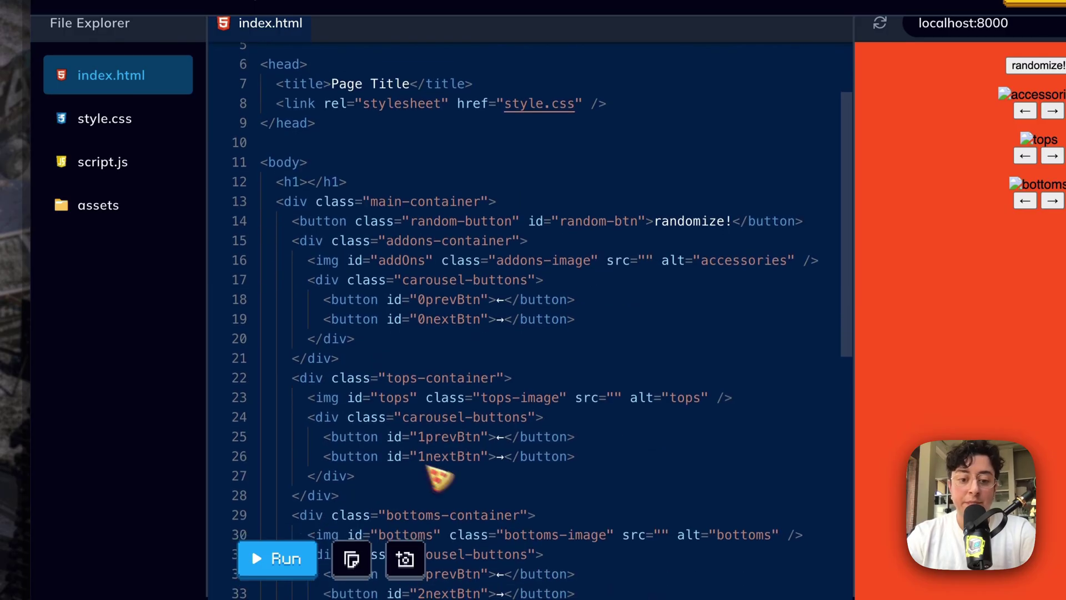
pyautogui.click(104, 119)
pyautogui.click(275, 558)
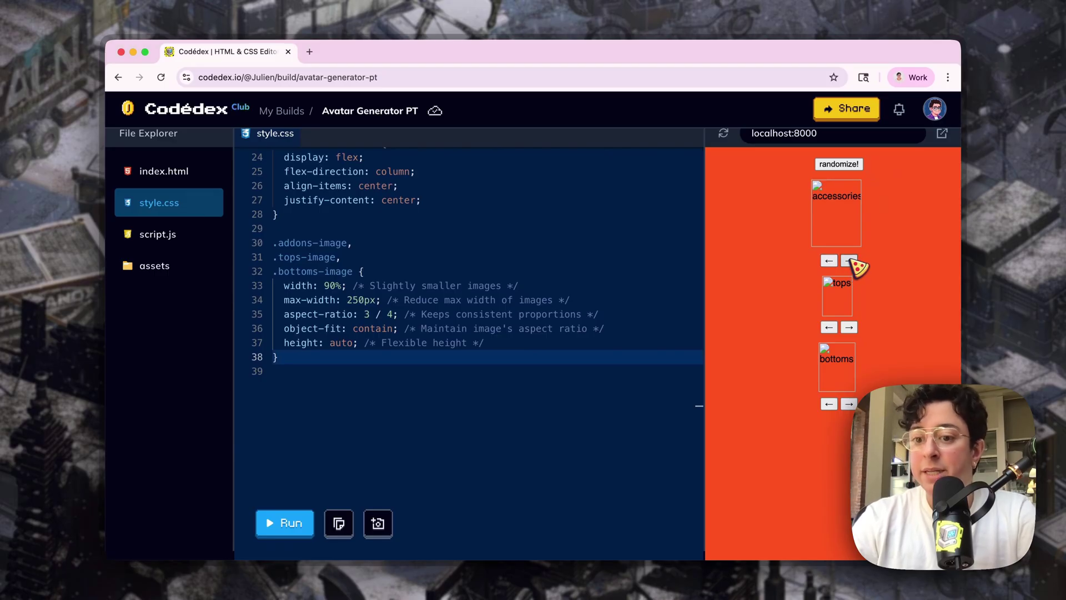
# Append a pink button rule with white text, padding and pointer cursor, then rerun
pyautogui.click(417, 400)
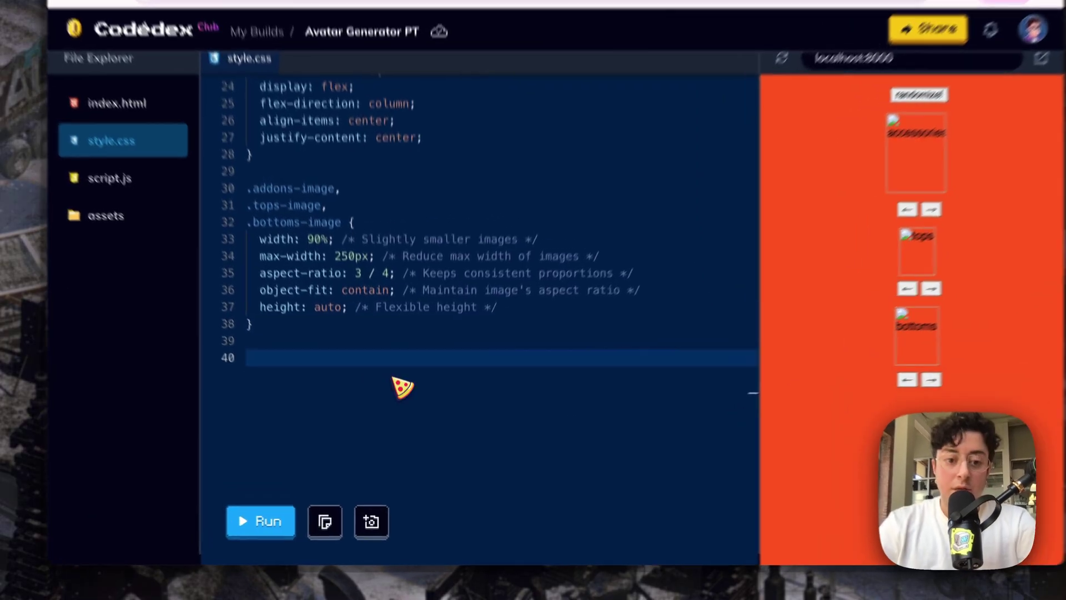
pyautogui.press('Return')
pyautogui.write('button {   margin-top: 10px;   font-size: 1rem; /* Smaller font size for buttons */   color: white;   background-color: #ff69b4;   border: none;   padding: 8px 16px; /* Smaller padding */   cursor: pointer; }')
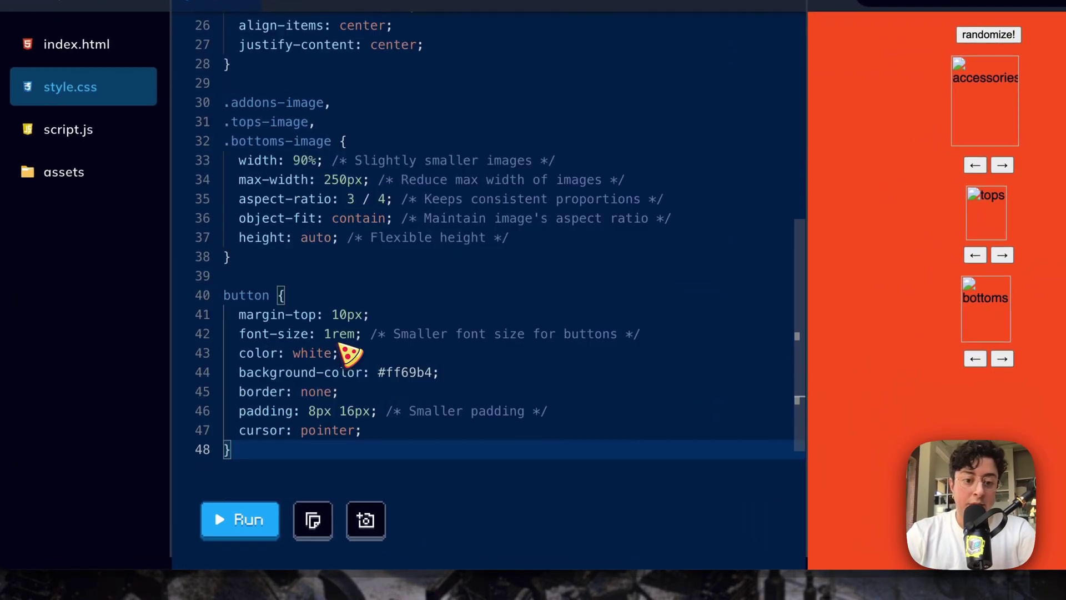
pyautogui.click(250, 519)
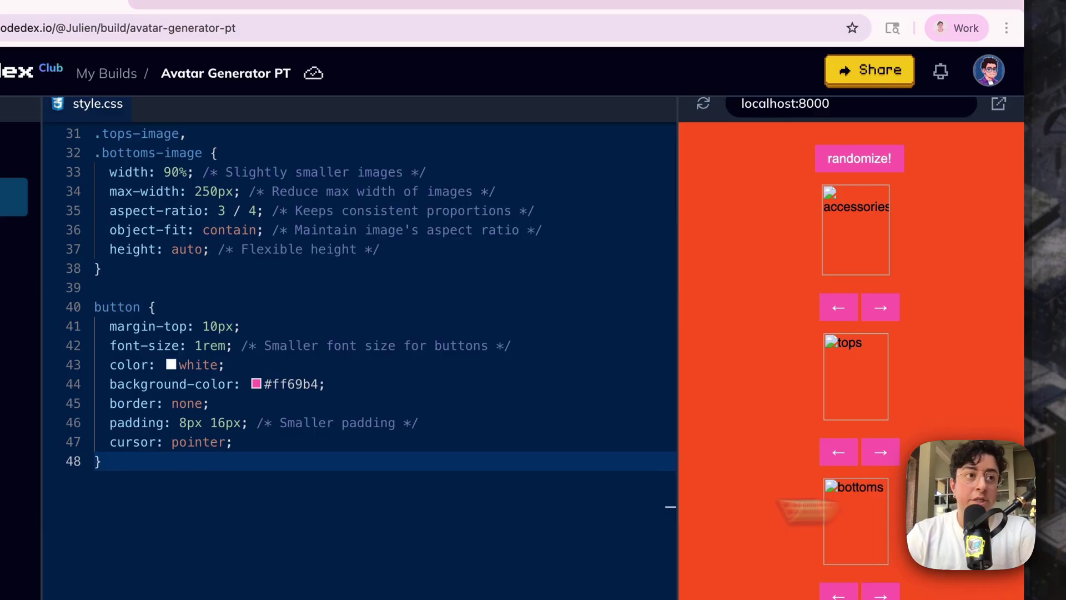
pyautogui.click(152, 480)
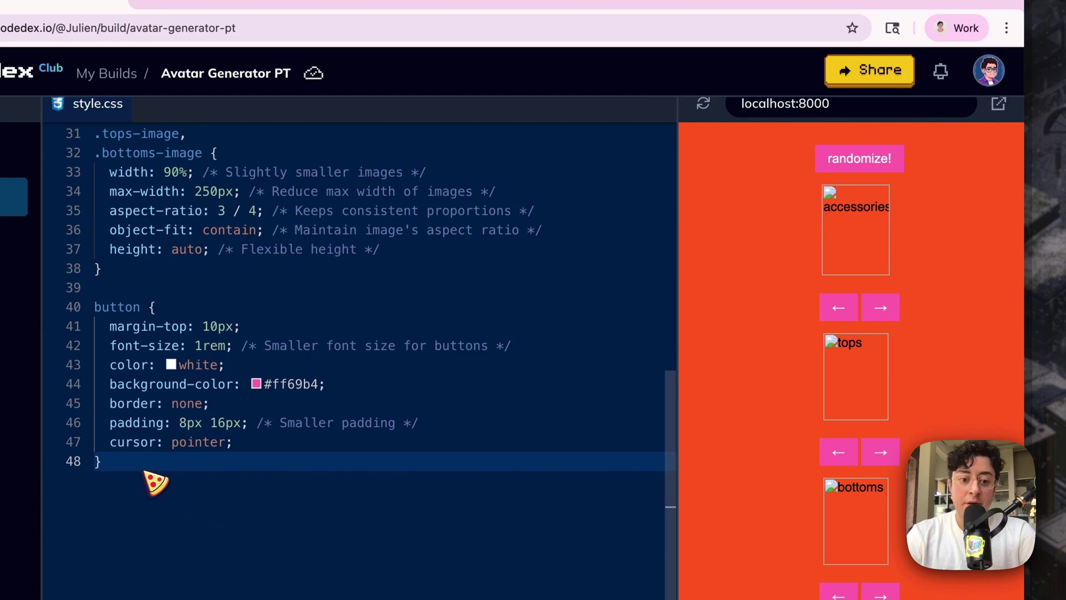
# Add button:hover #d90166 and a green serif .random-button rule, then rerun
pyautogui.press('Return')
pyautogui.press('Return')
pyautogui.write('button:hover {')
pyautogui.press('Return')
pyautogui.write('background-color: #d90166; }')
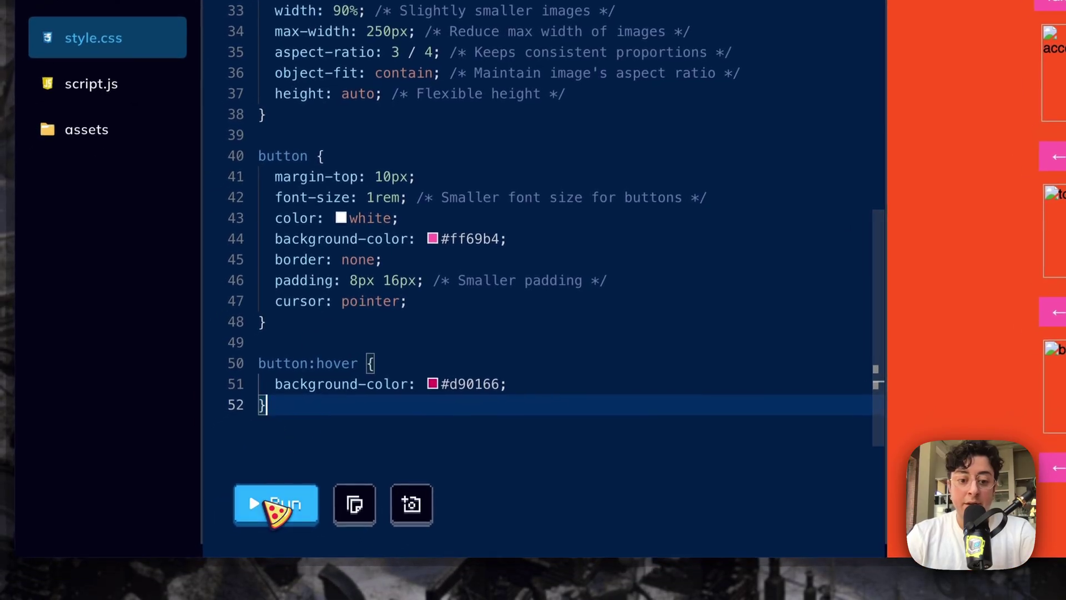
pyautogui.click(277, 505)
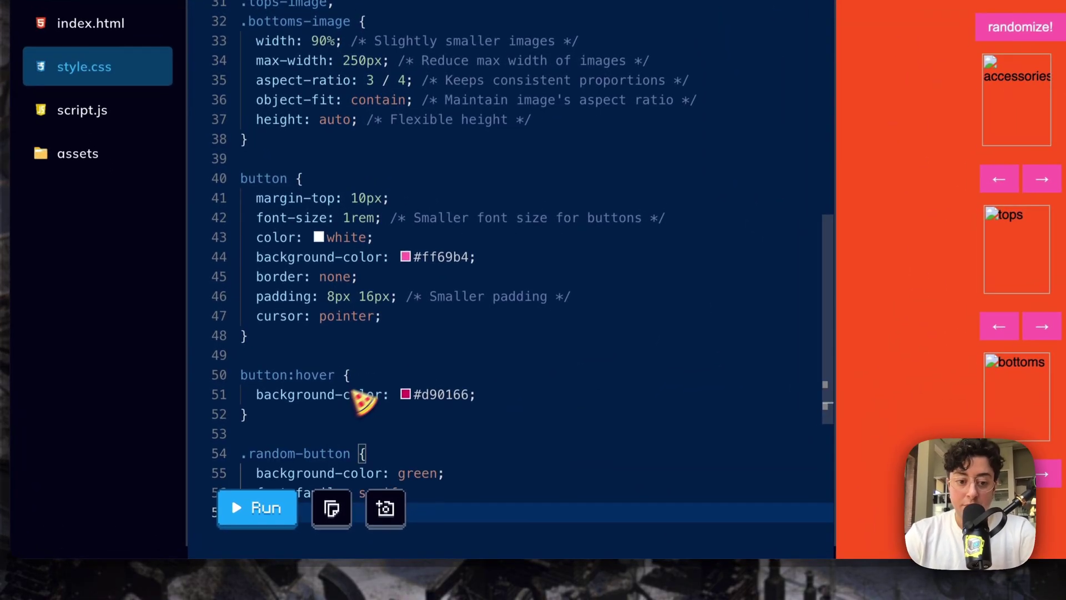
pyautogui.scroll(-5, 383, 385)
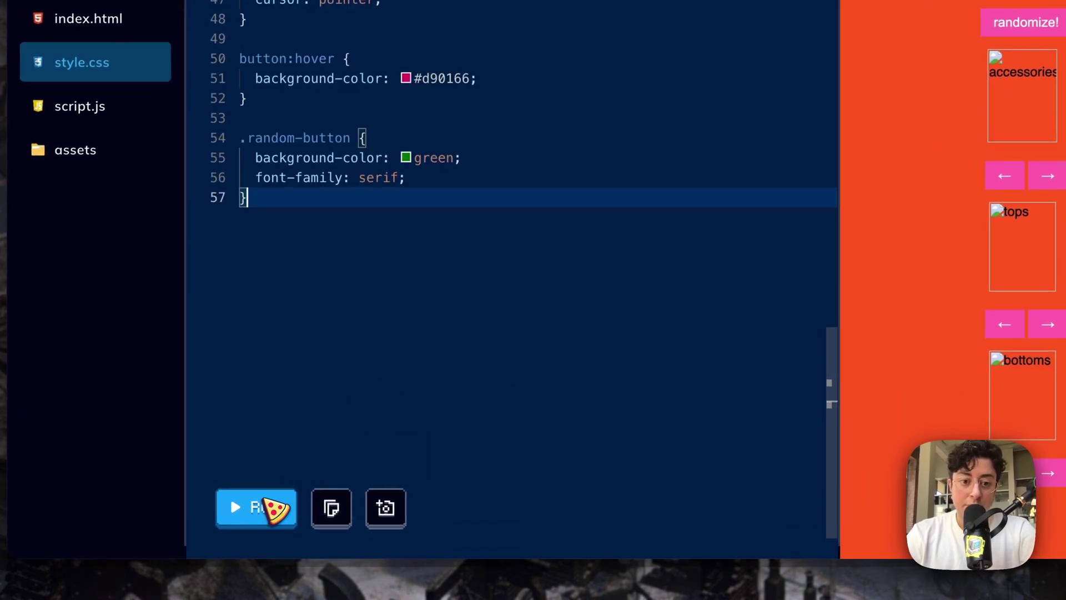
pyautogui.click(265, 506)
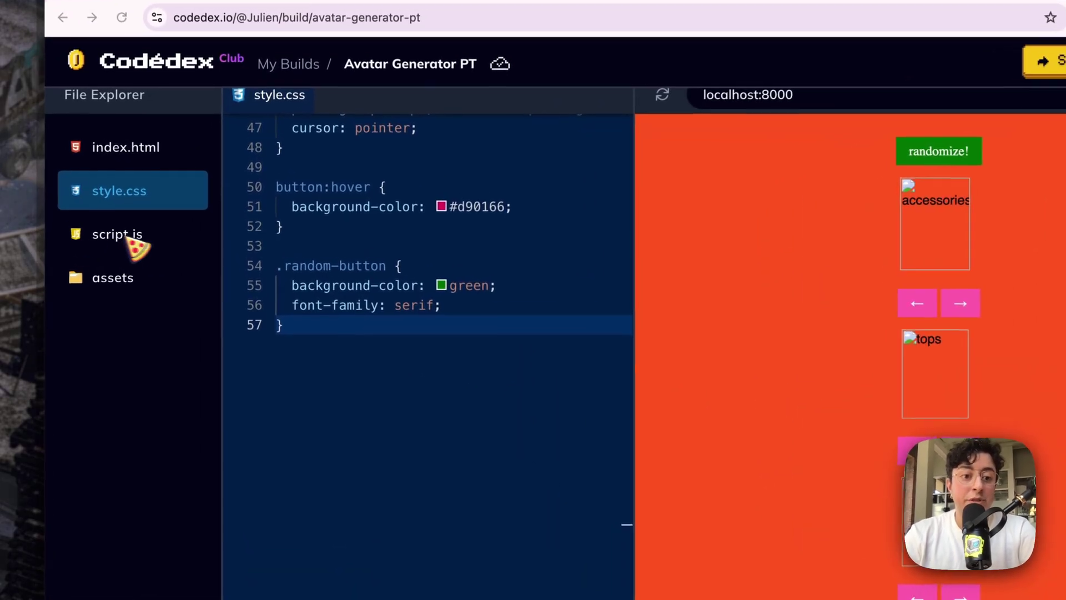
# Paste the categories object with accessory, top and bottom image URLs into script.js
pyautogui.click(117, 234)
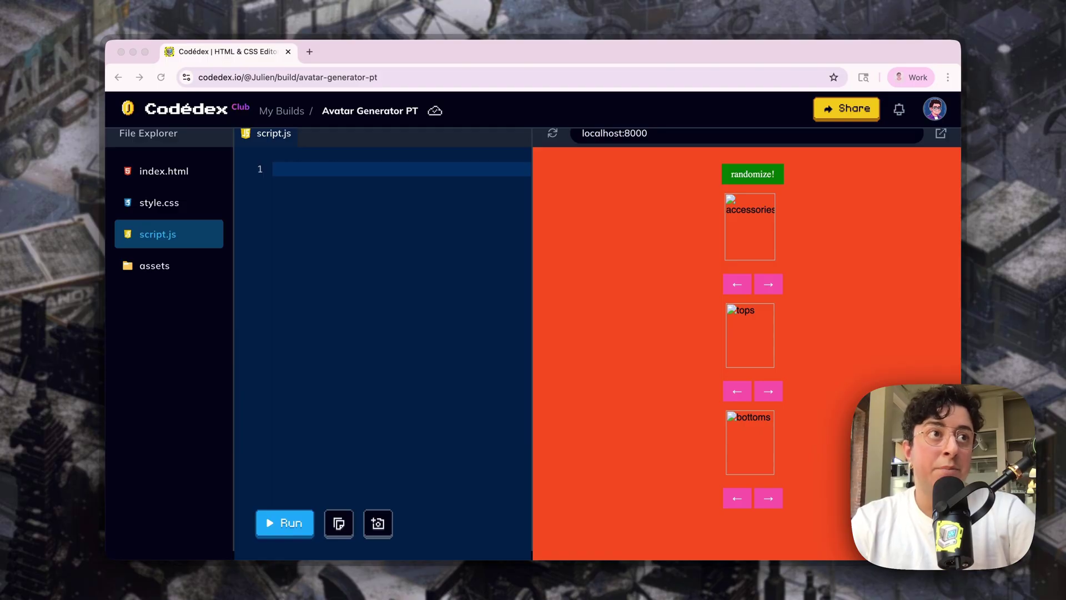
pyautogui.click(317, 183)
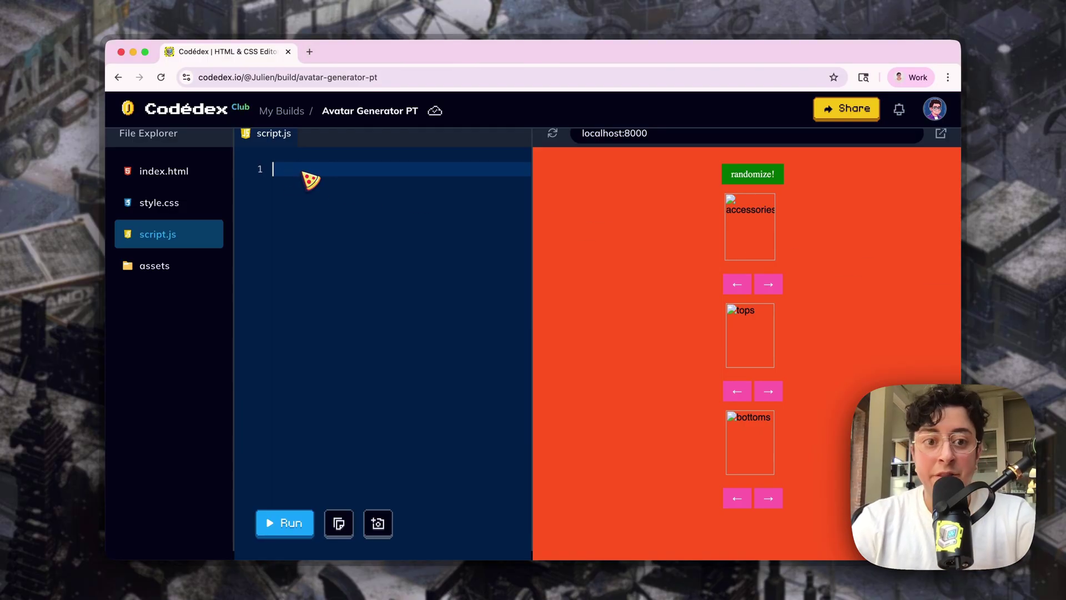
pyautogui.hotkey('ctrl', 'v')
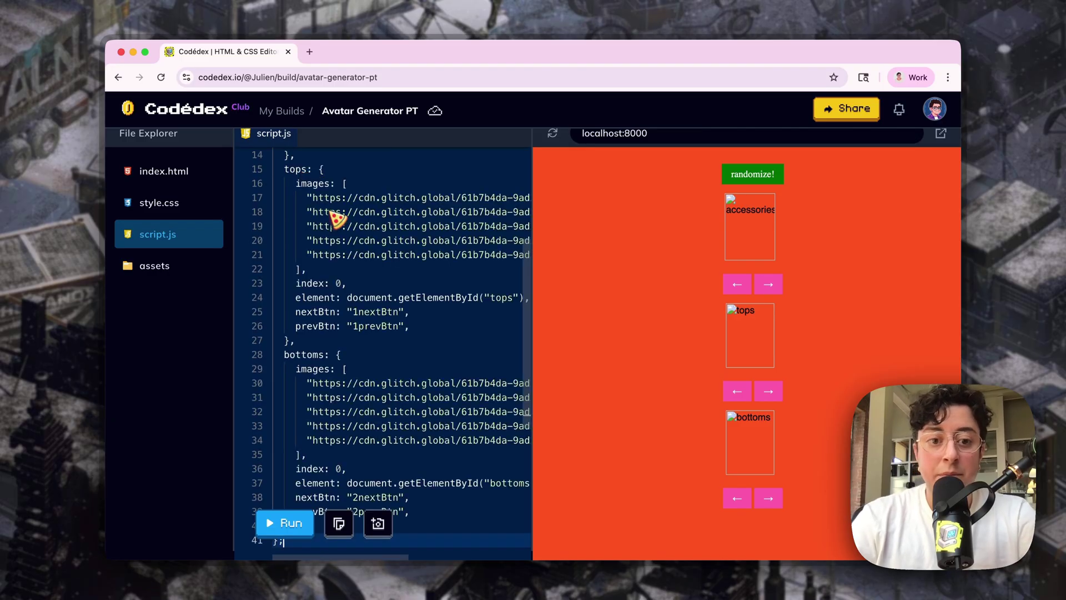
pyautogui.scroll(4, 340, 223)
pyautogui.hscroll(3, 339, 224)
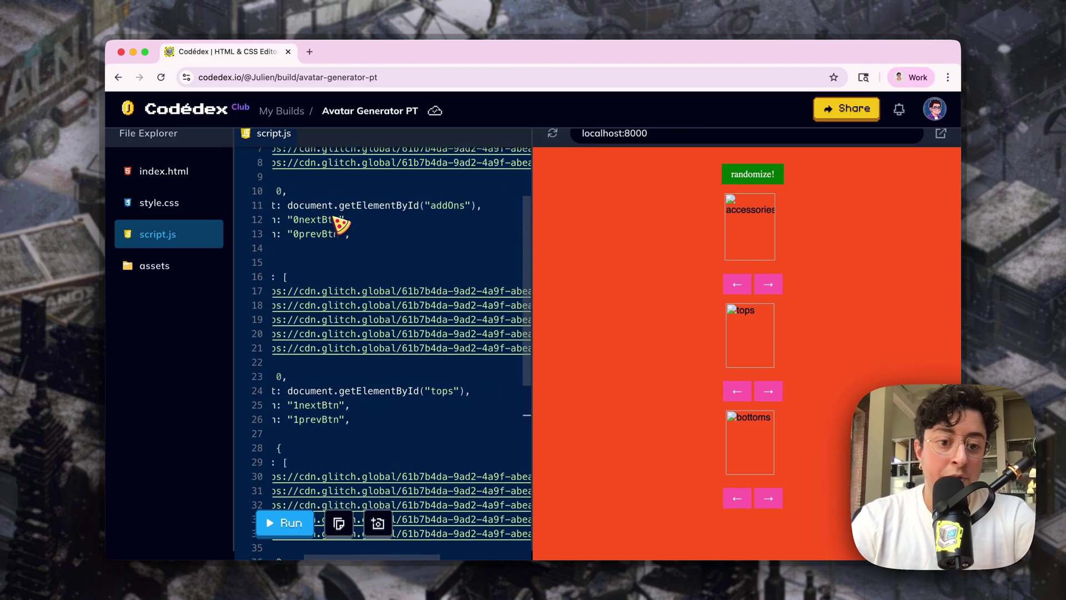
pyautogui.hscroll(-3, 341, 223)
pyautogui.scroll(4, 340, 223)
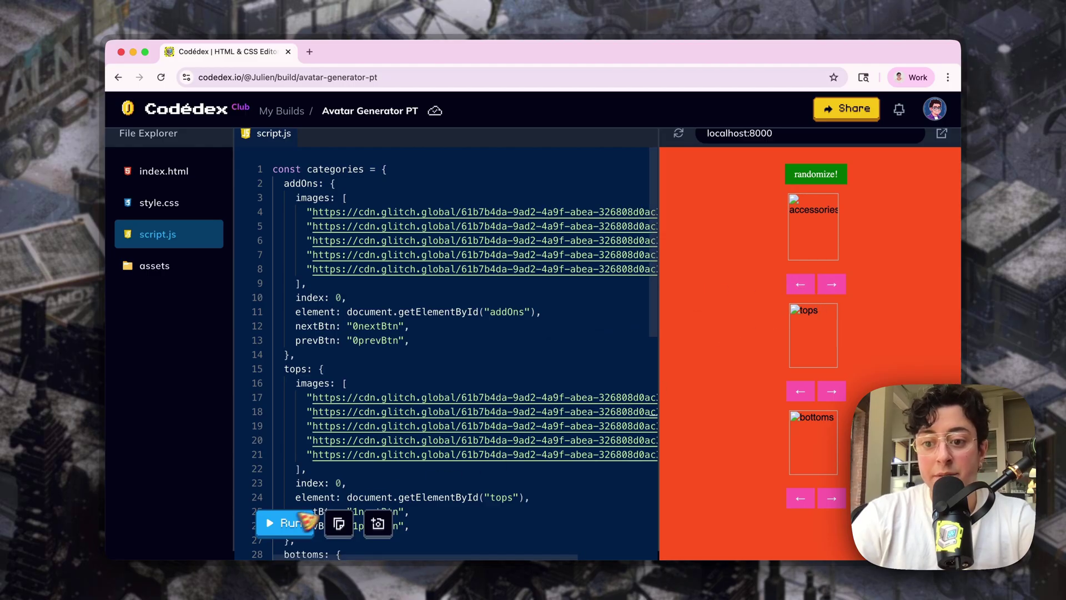
pyautogui.scroll(-1, 675, 351)
pyautogui.scroll(-5, 486, 385)
pyautogui.scroll(-3, 486, 385)
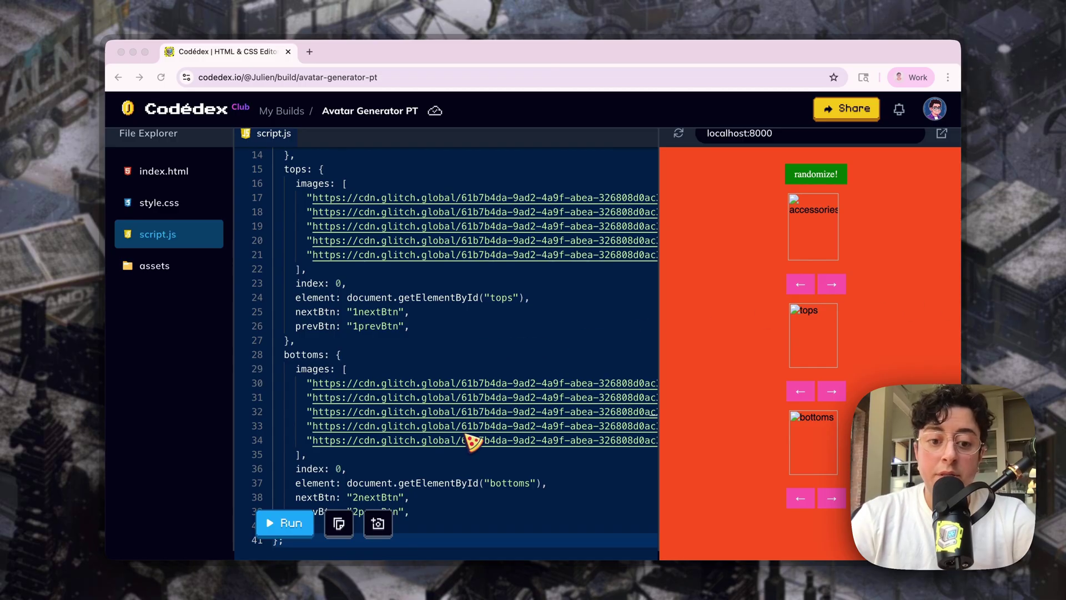
pyautogui.scroll(-5, 473, 442)
pyautogui.scroll(-4, 416, 416)
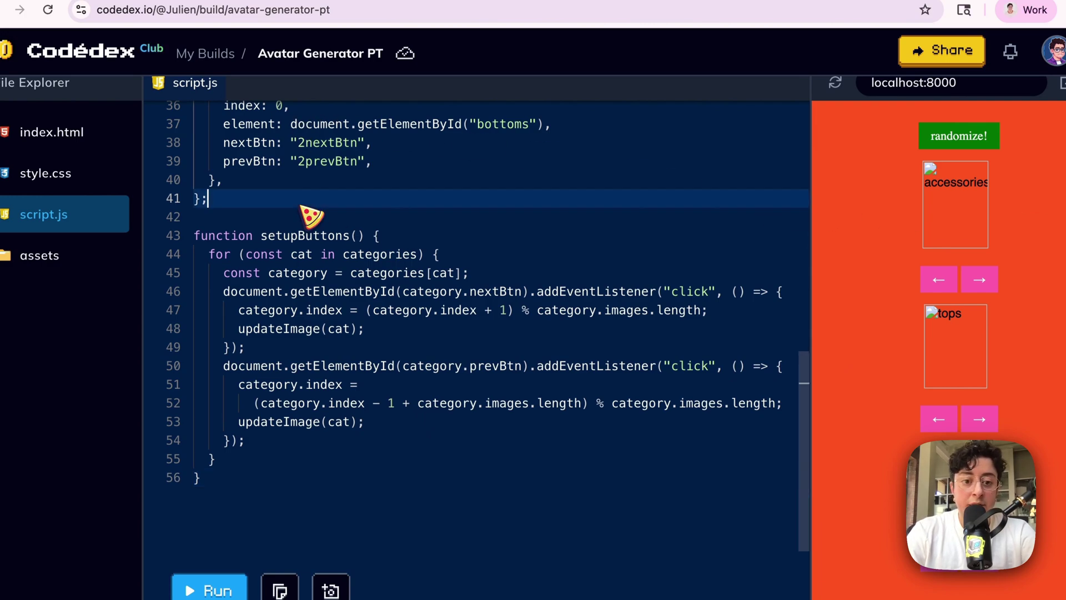
# Paste the updateImage(cat) function above setupButtons in script.js
pyautogui.press('Return')
pyautogui.press('Return')
pyautogui.write('function updateImage(cat) {   const category = categories[cat];   category.element.src = category.images[category.index]; }')
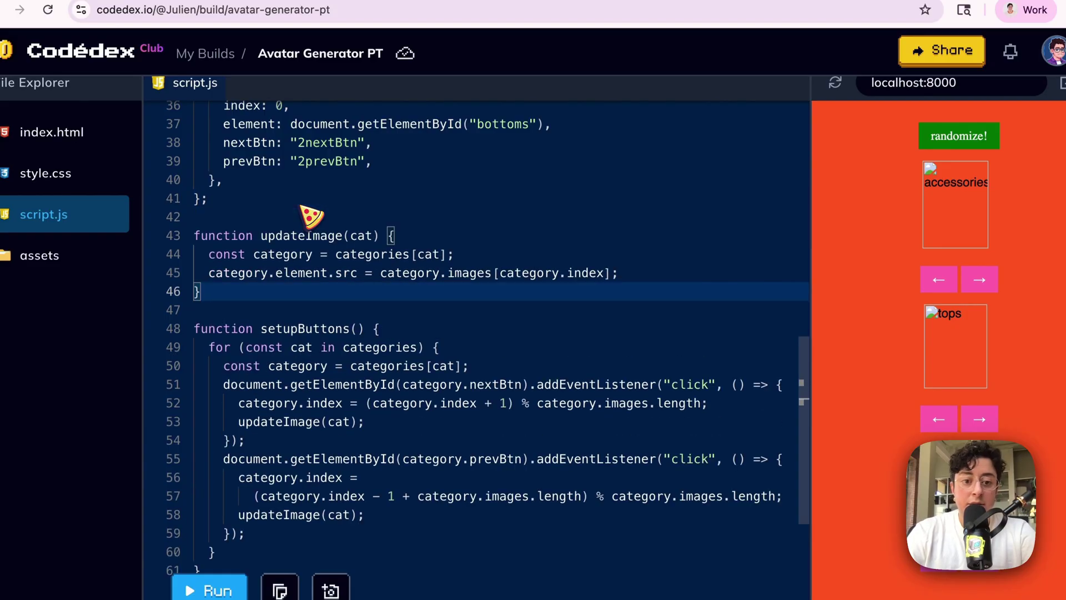
pyautogui.click(392, 329)
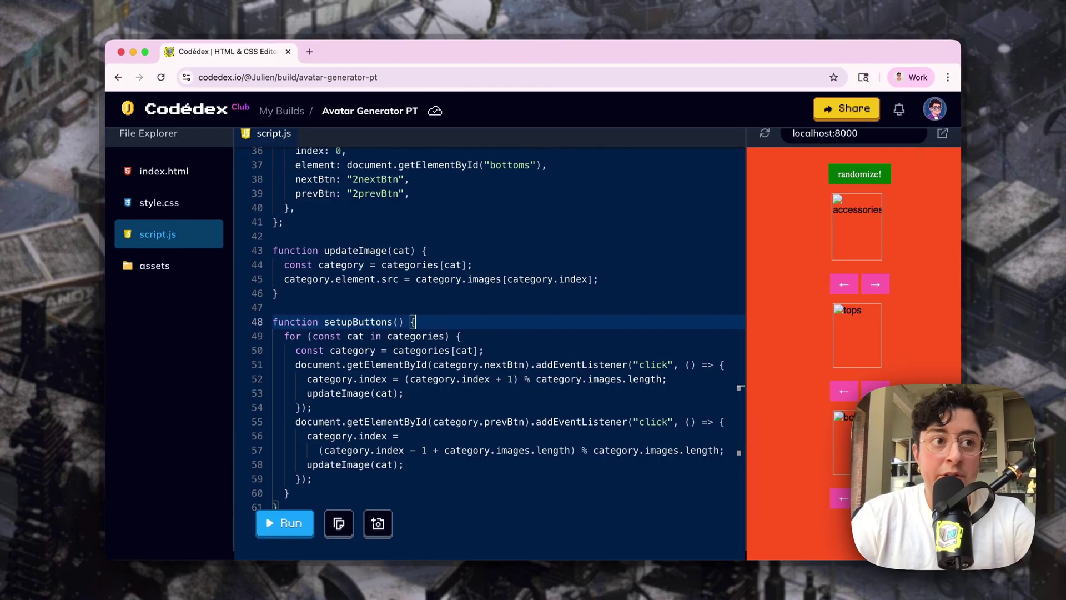
pyautogui.press('super+Tab')
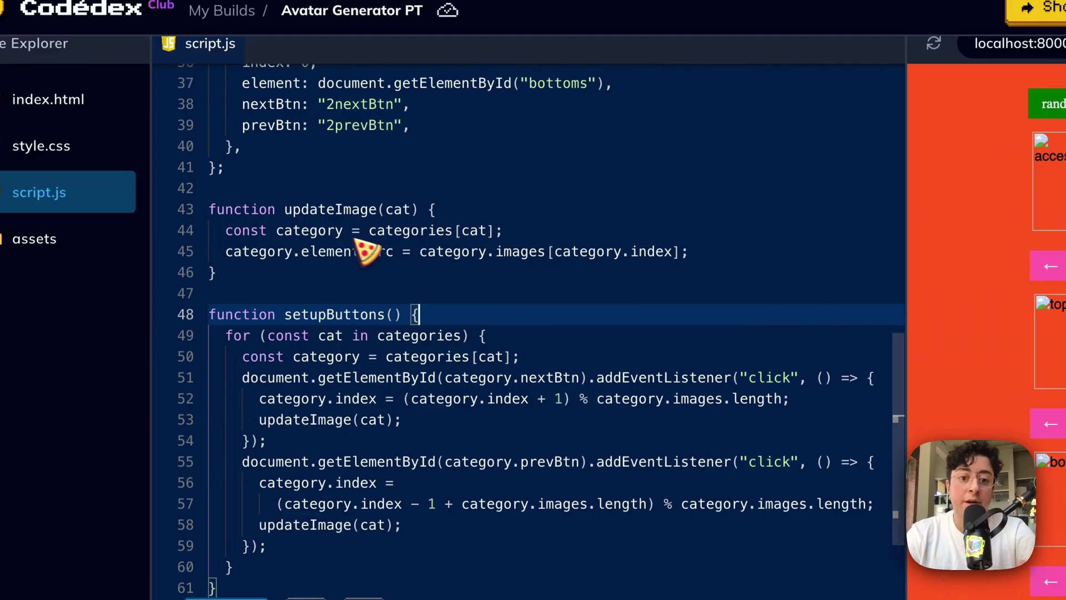
pyautogui.scroll(3, 358, 250)
pyautogui.scroll(5, 354, 249)
pyautogui.scroll(4, 355, 248)
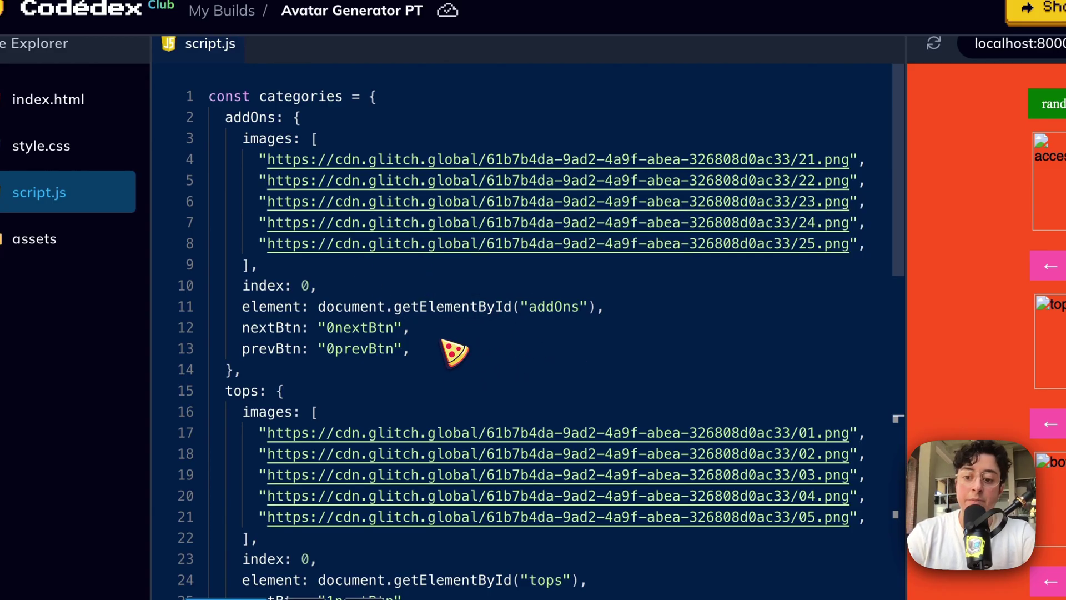
pyautogui.scroll(-3, 454, 350)
pyautogui.scroll(-4, 454, 350)
pyautogui.scroll(-3, 454, 350)
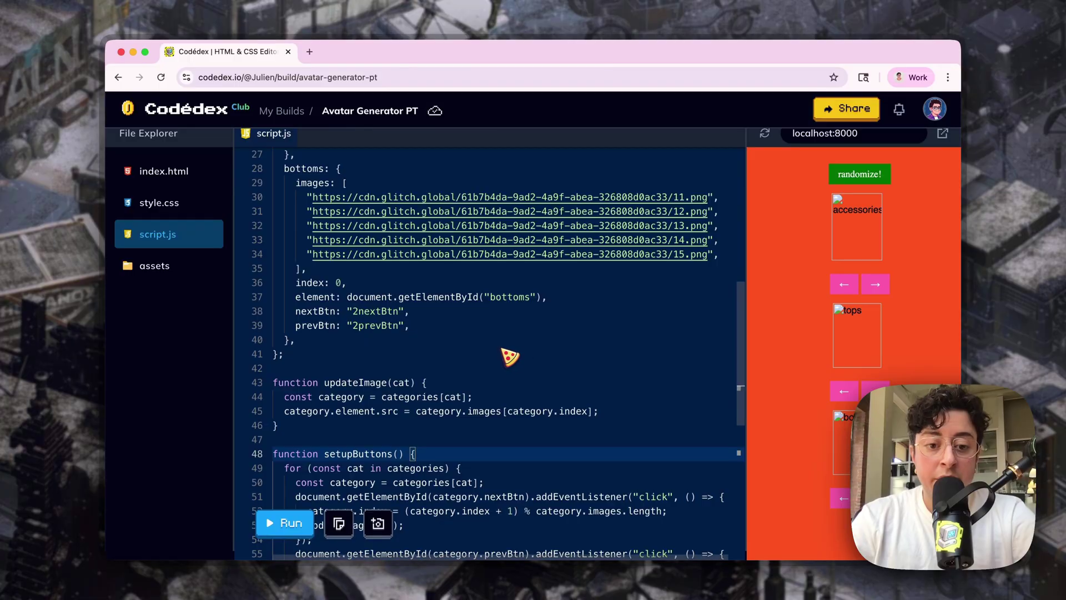
pyautogui.scroll(-5, 393, 357)
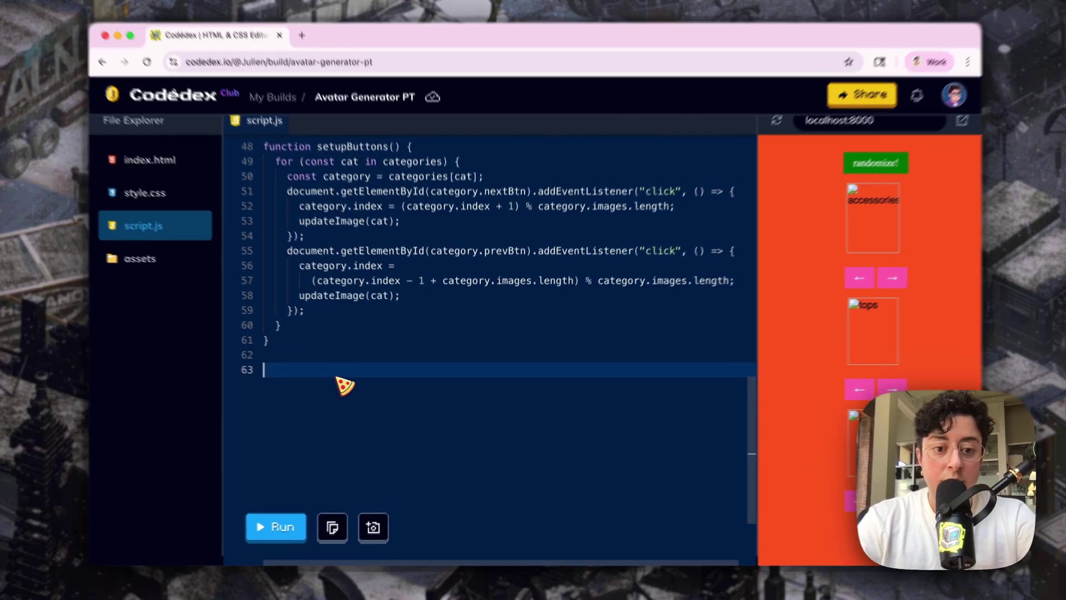
# Append the randomize() function and a random-btn click listener that calls it
pyautogui.write('function randomize() {   for (const cat in categories) {     const category = categories[cat];     category.index = Math.floor(Math.random() * category.images.length);     updateImage(cat);   }   createConfetti(); }')
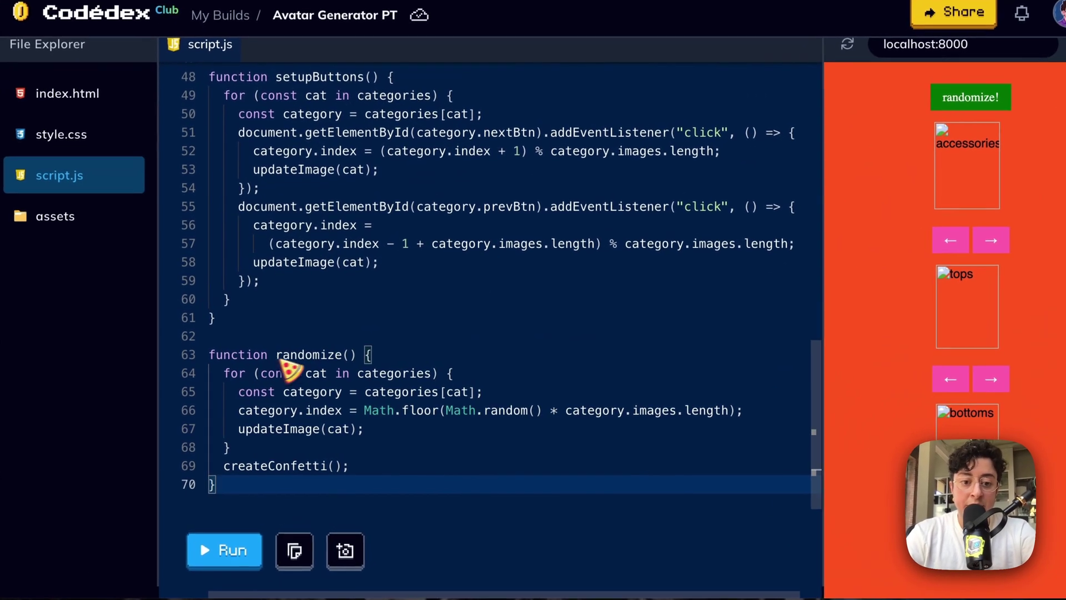
pyautogui.scroll(-1, 296, 367)
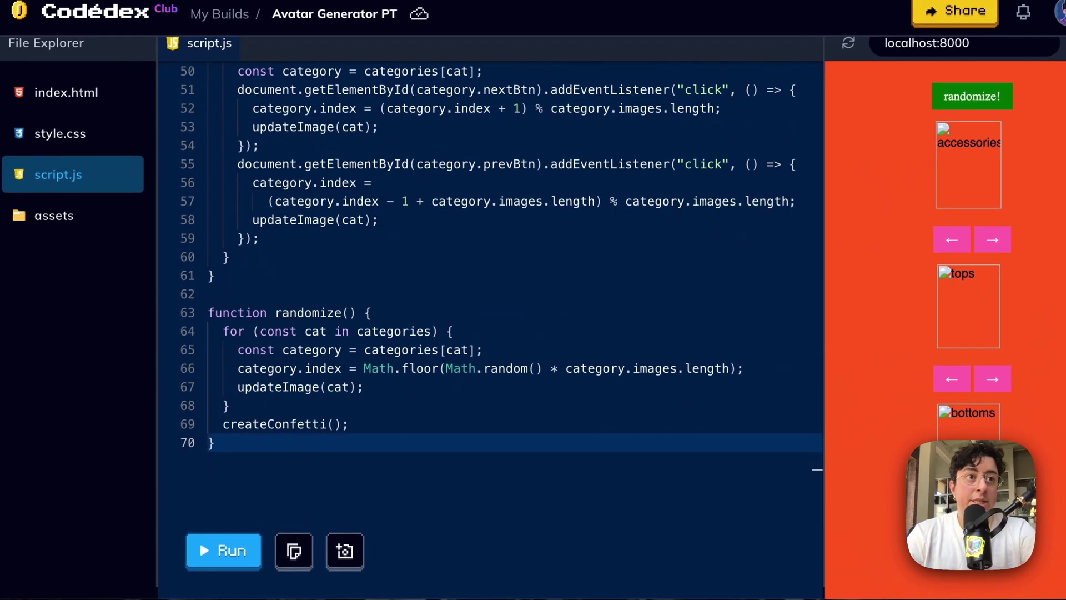
pyautogui.press('Return')
pyautogui.press('Return')
pyautogui.write('document.getElementById("random-btn").addEventListener("click", randomize);')
pyautogui.press('Return')
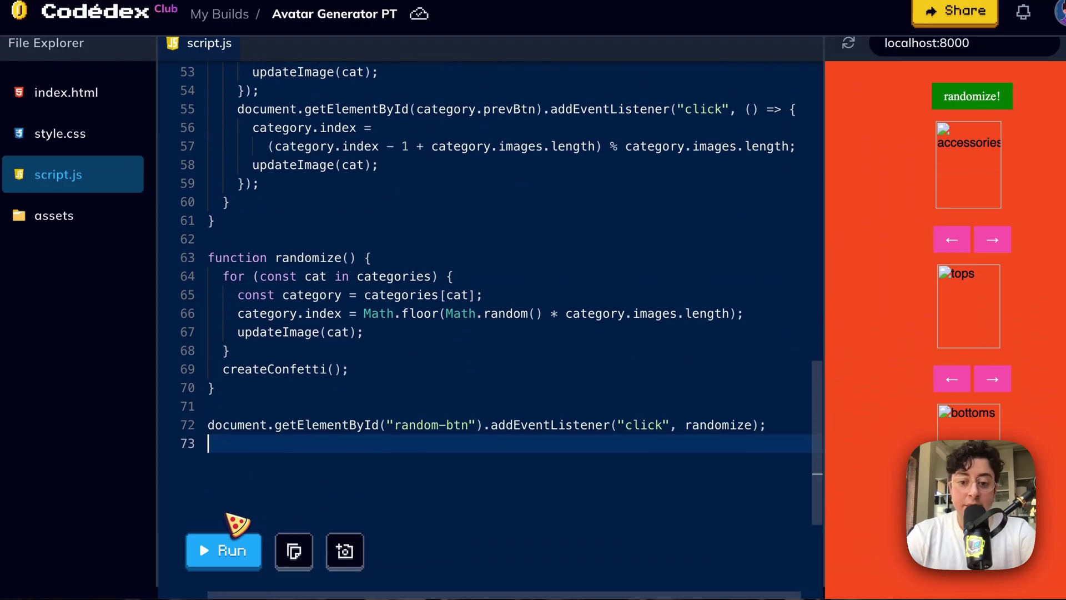
# Randomize the avatar four times, rerun the build, then cycle the cap with an arrow
pyautogui.click(224, 550)
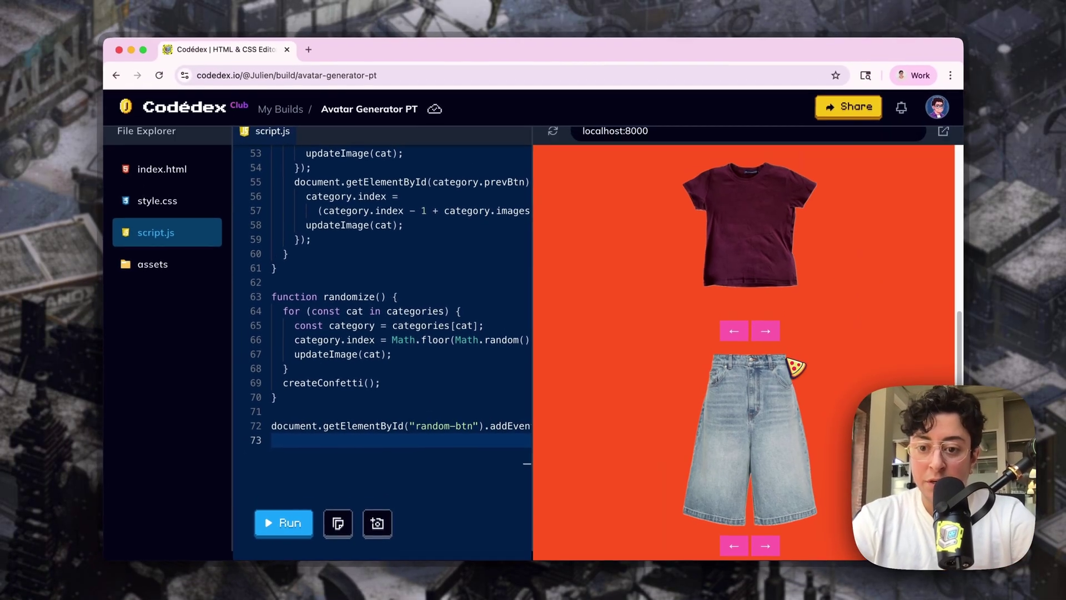
pyautogui.scroll(5, 795, 367)
pyautogui.scroll(5, 775, 292)
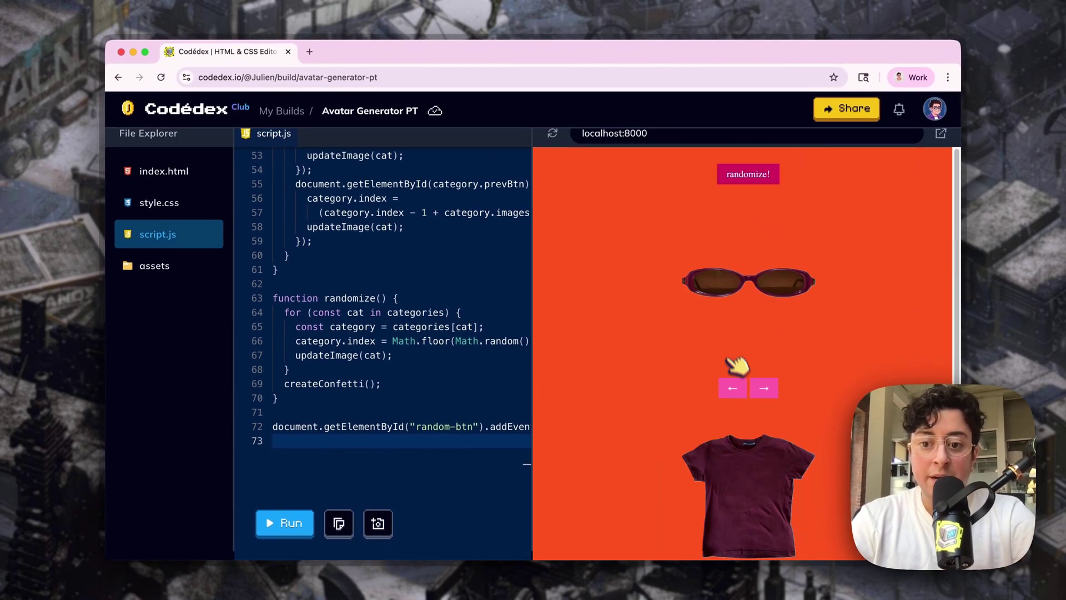
pyautogui.click(759, 174)
pyautogui.click(759, 174)
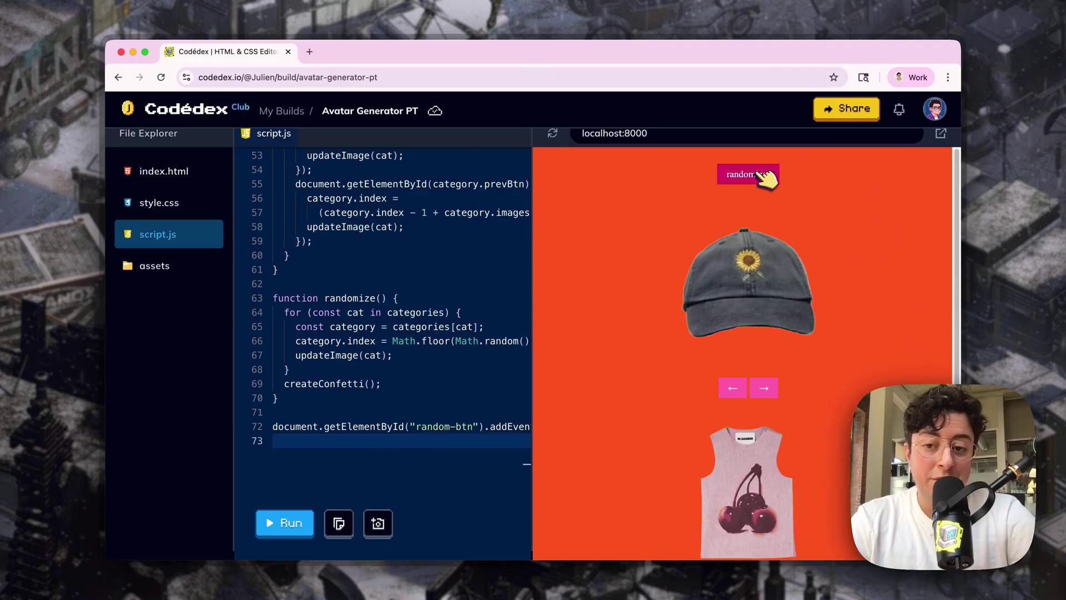
pyautogui.click(760, 175)
pyautogui.click(759, 174)
pyautogui.scroll(-5, 750, 334)
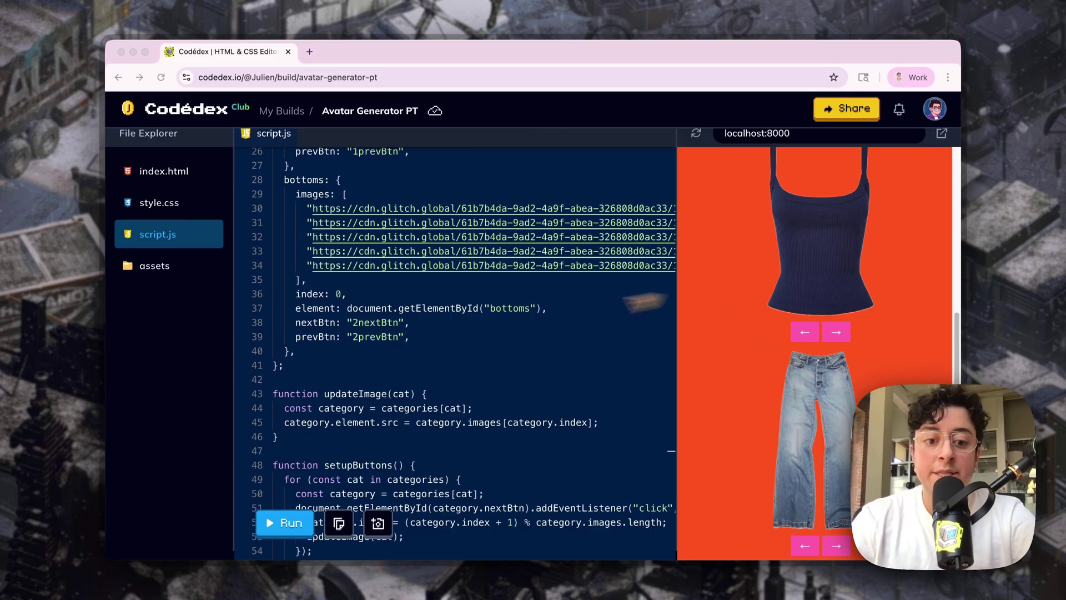
pyautogui.scroll(-3, 397, 366)
pyautogui.scroll(-3, 399, 358)
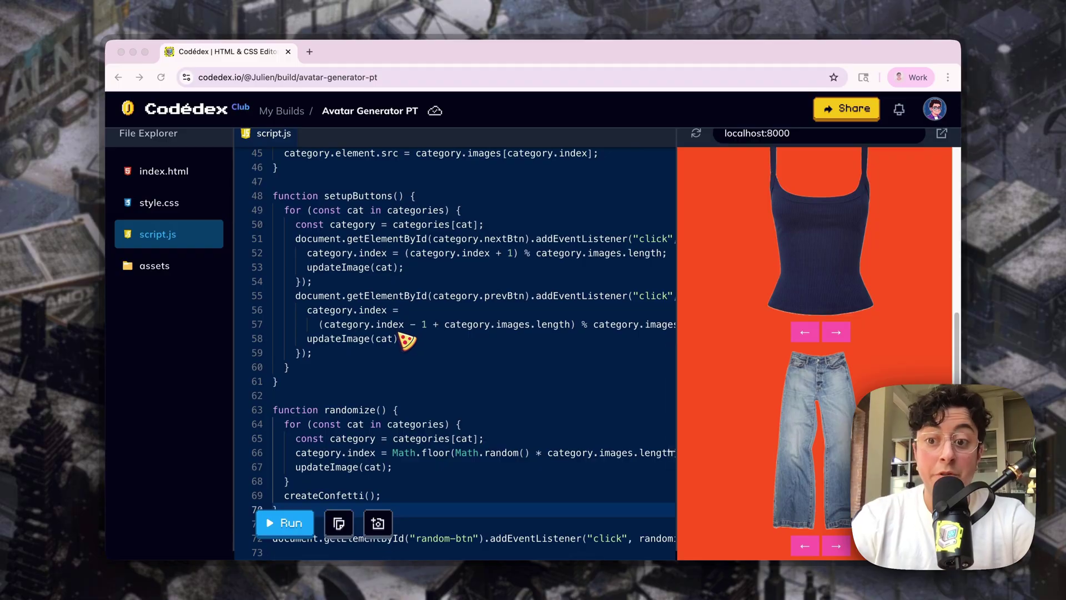
pyautogui.scroll(-5, 406, 339)
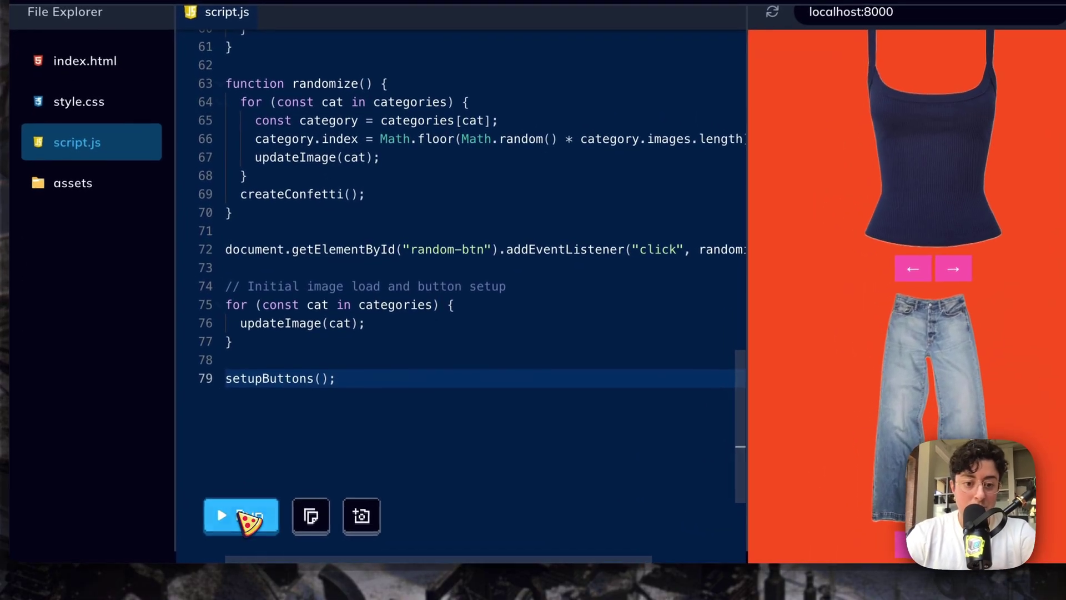
pyautogui.click(241, 515)
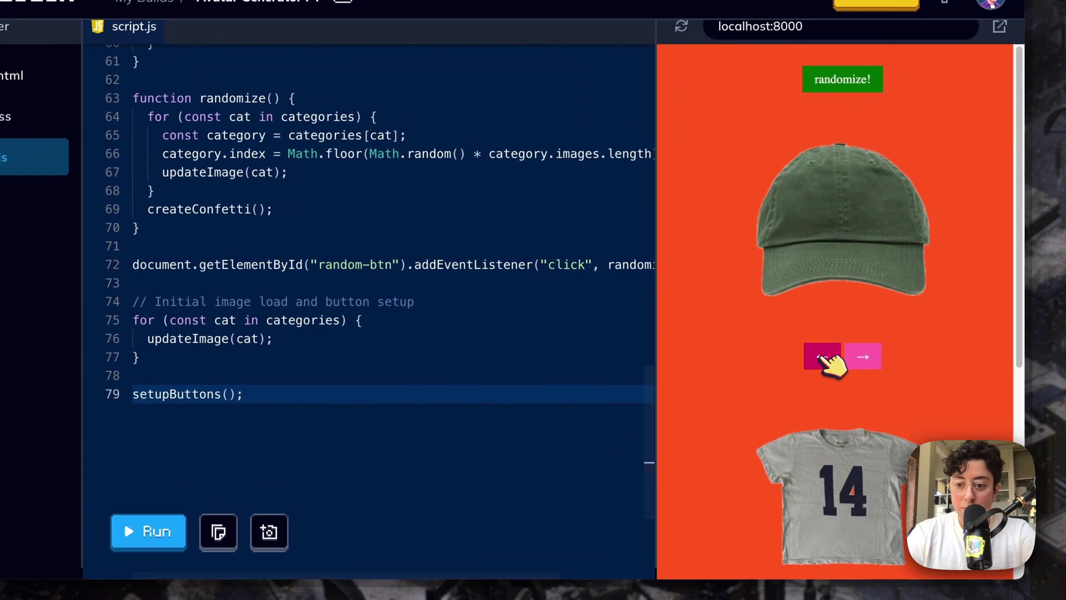
pyautogui.click(826, 359)
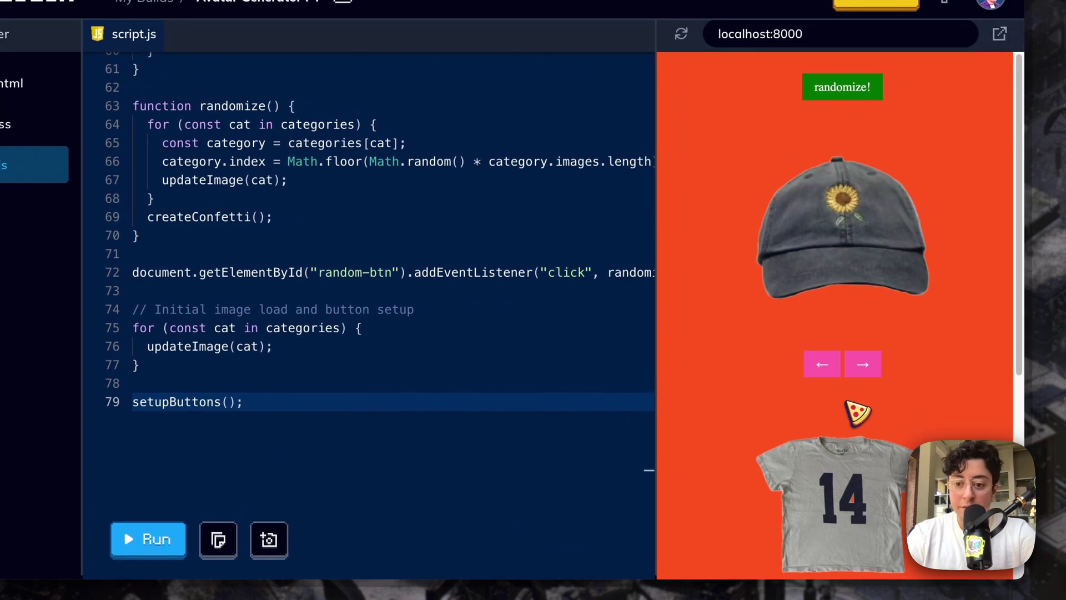
pyautogui.scroll(-5, 856, 411)
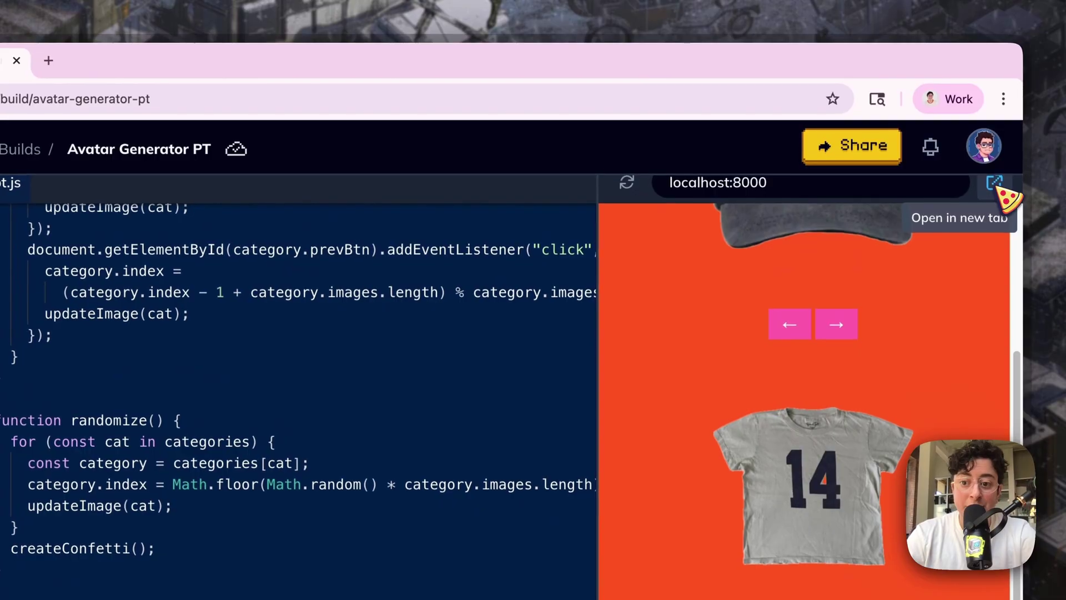
# Open the running avatar generator in a new tab and randomize the outfit three times
pyautogui.click(996, 184)
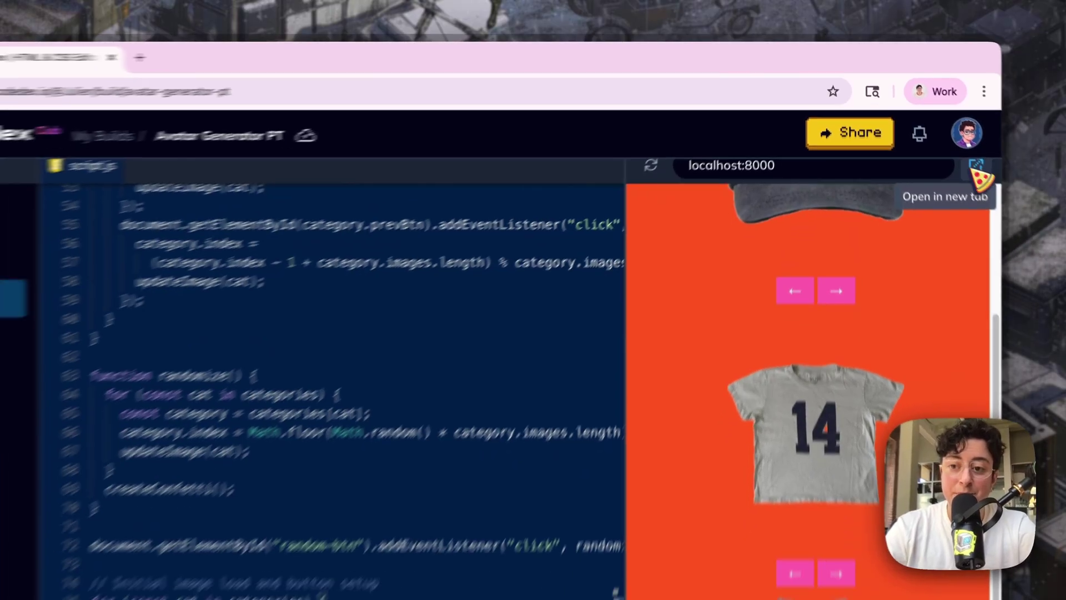
pyautogui.scroll(-3, 258, 266)
pyautogui.scroll(-3, 259, 267)
pyautogui.scroll(2, 421, 270)
pyautogui.scroll(4, 420, 271)
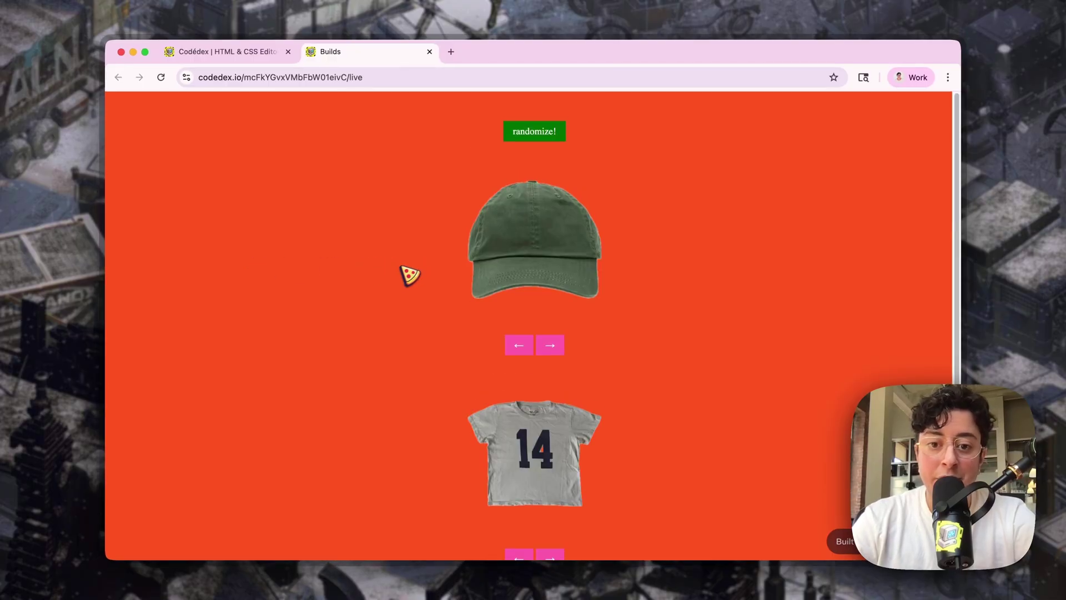
pyautogui.scroll(-5, 406, 370)
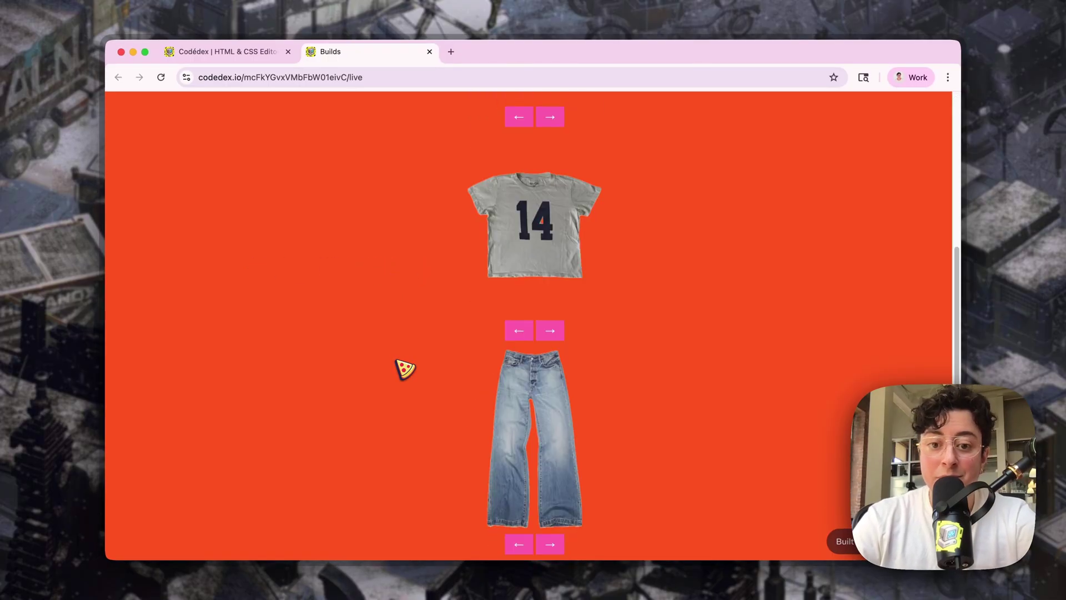
pyautogui.scroll(5, 524, 173)
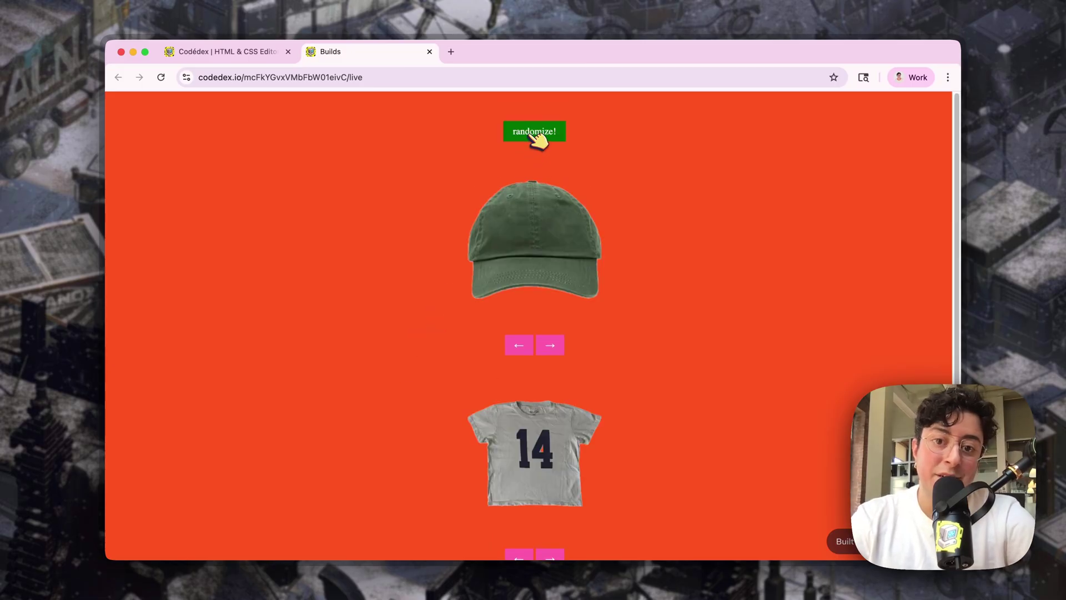
pyautogui.click(534, 134)
pyautogui.click(534, 138)
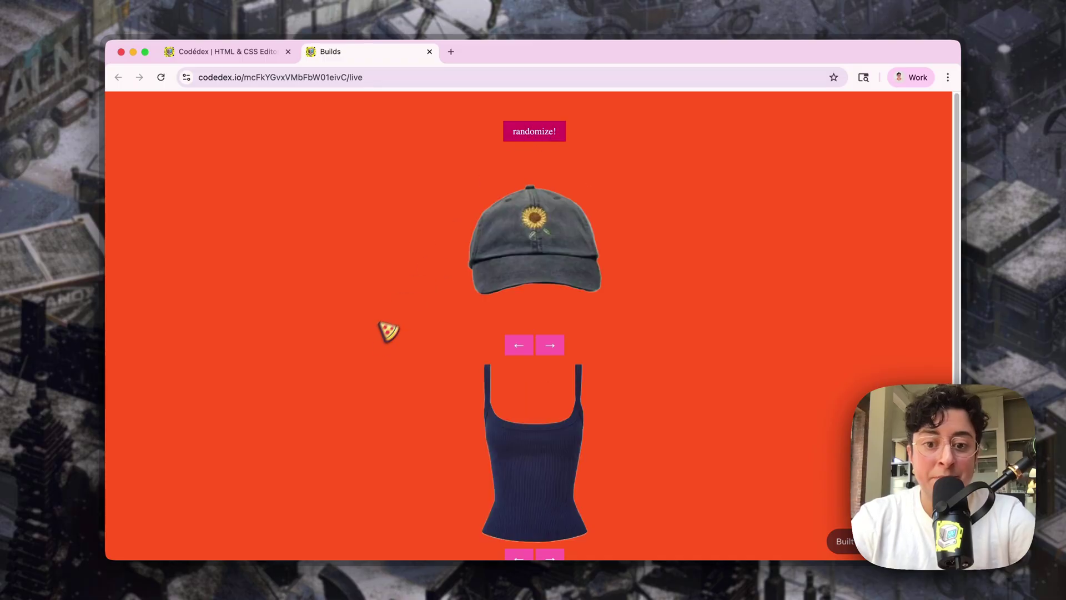
pyautogui.scroll(-5, 375, 341)
pyautogui.scroll(5, 554, 145)
pyautogui.click(554, 138)
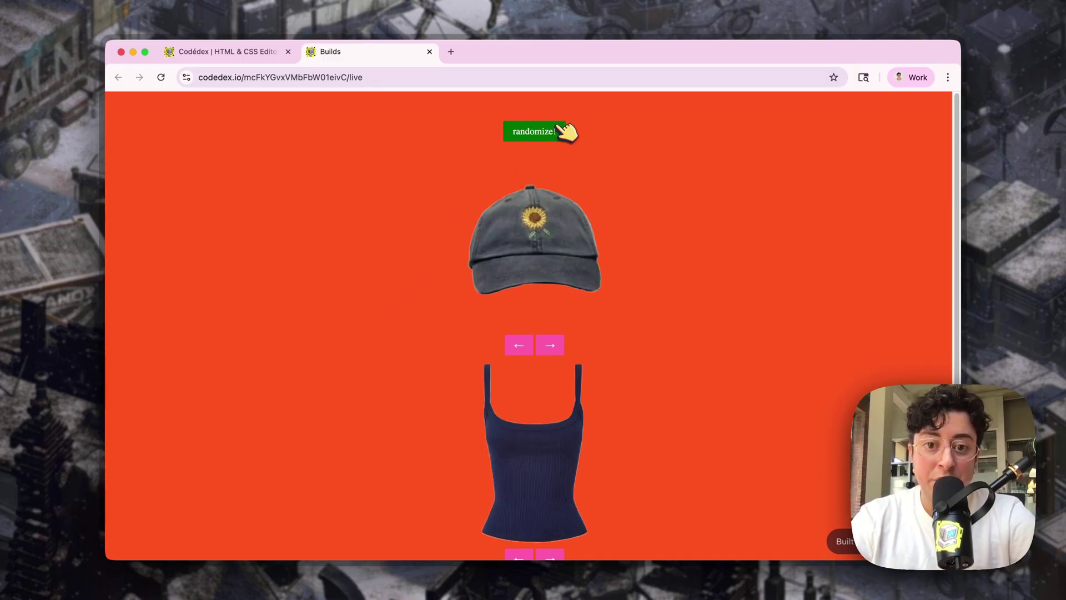
pyautogui.scroll(-5, 376, 314)
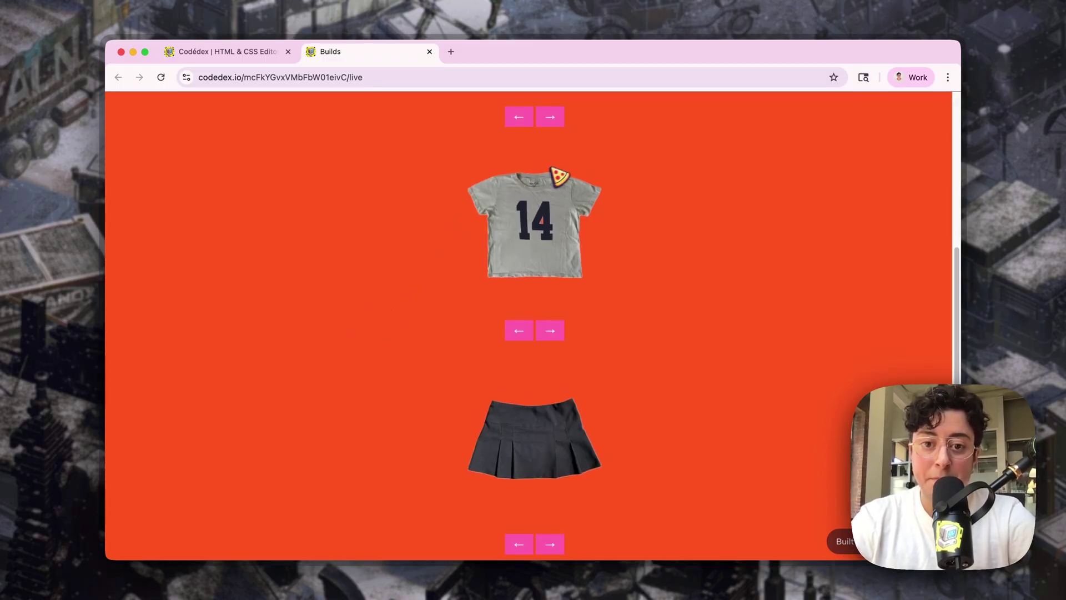
pyautogui.scroll(3, 566, 151)
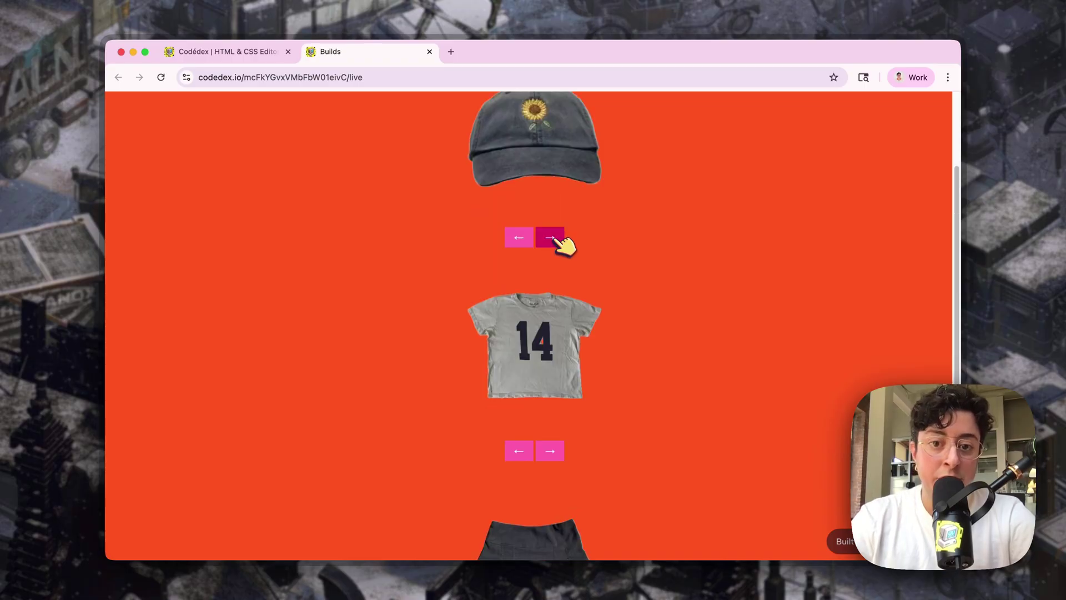
# Cycle through several accessory images with the accessory arrow buttons
pyautogui.click(551, 239)
pyautogui.scroll(3, 560, 242)
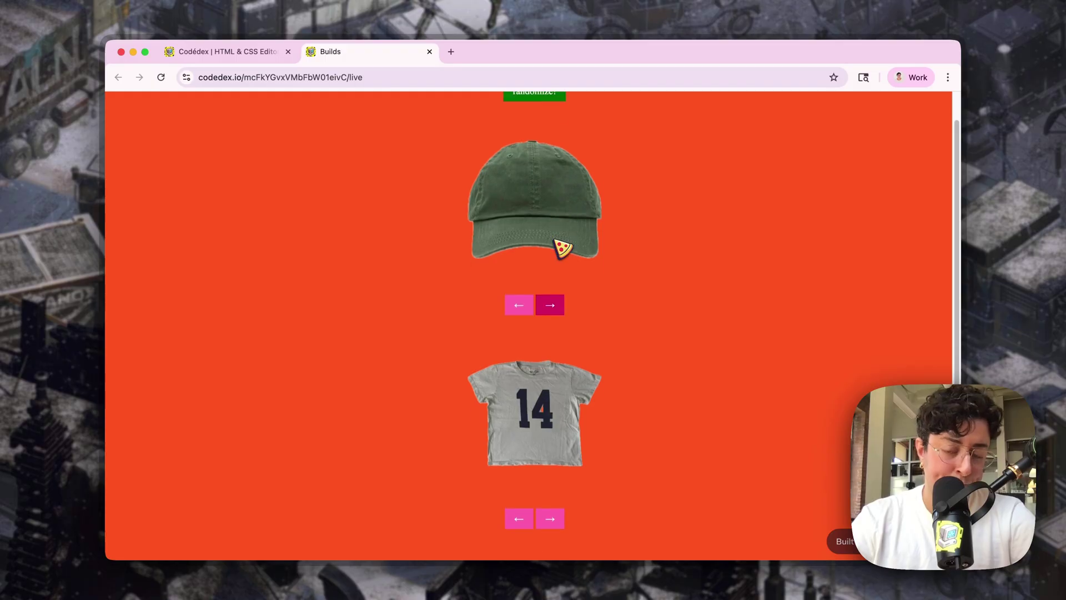
pyautogui.scroll(-3, 562, 249)
pyautogui.scroll(3, 656, 340)
pyautogui.scroll(1, 656, 339)
pyautogui.click(561, 311)
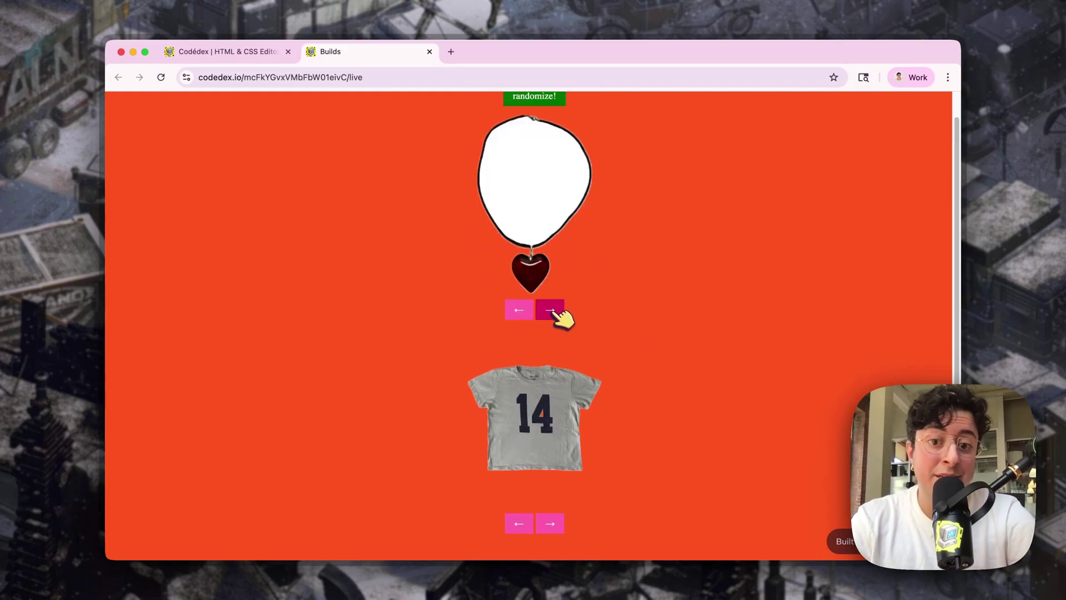
pyautogui.click(550, 312)
pyautogui.click(551, 311)
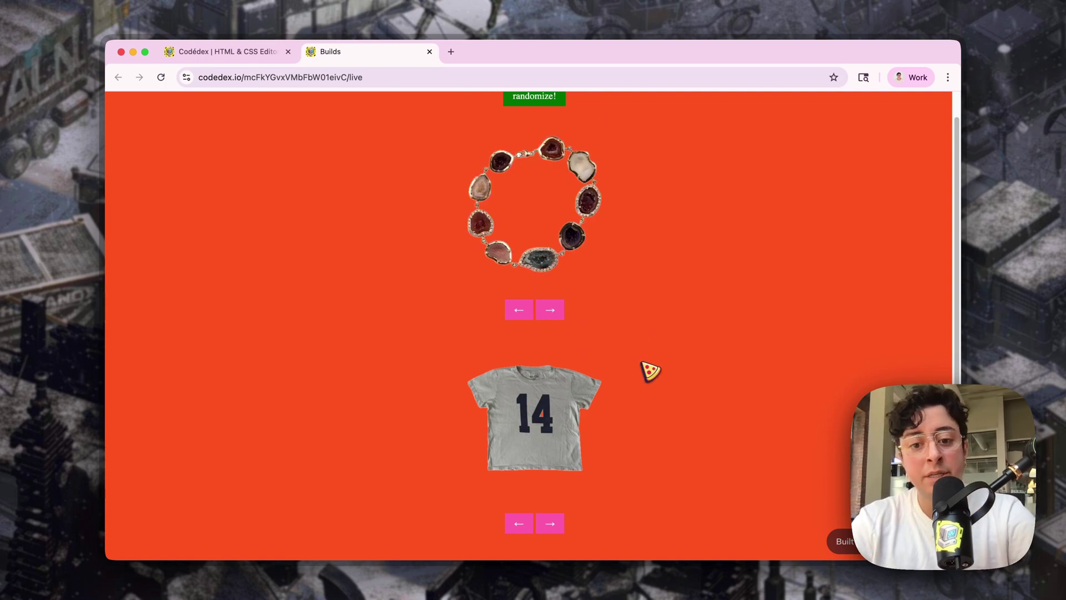
pyautogui.scroll(-3, 650, 371)
# Cycle three tops and three bottoms, then randomize the whole outfit twice more
pyautogui.click(557, 367)
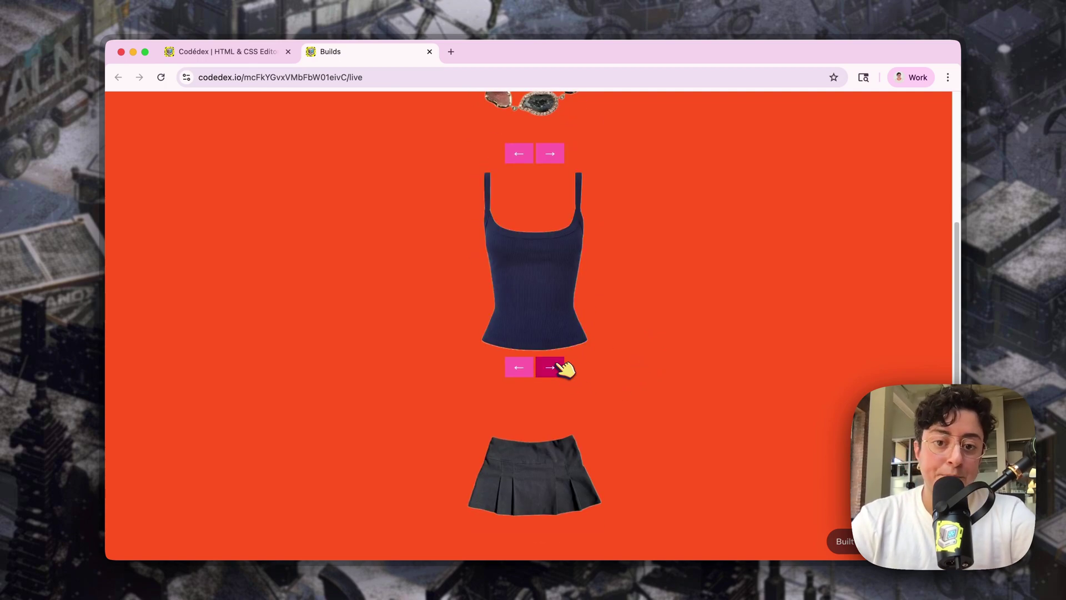
pyautogui.click(557, 367)
pyautogui.click(557, 367)
pyautogui.scroll(-1, 583, 487)
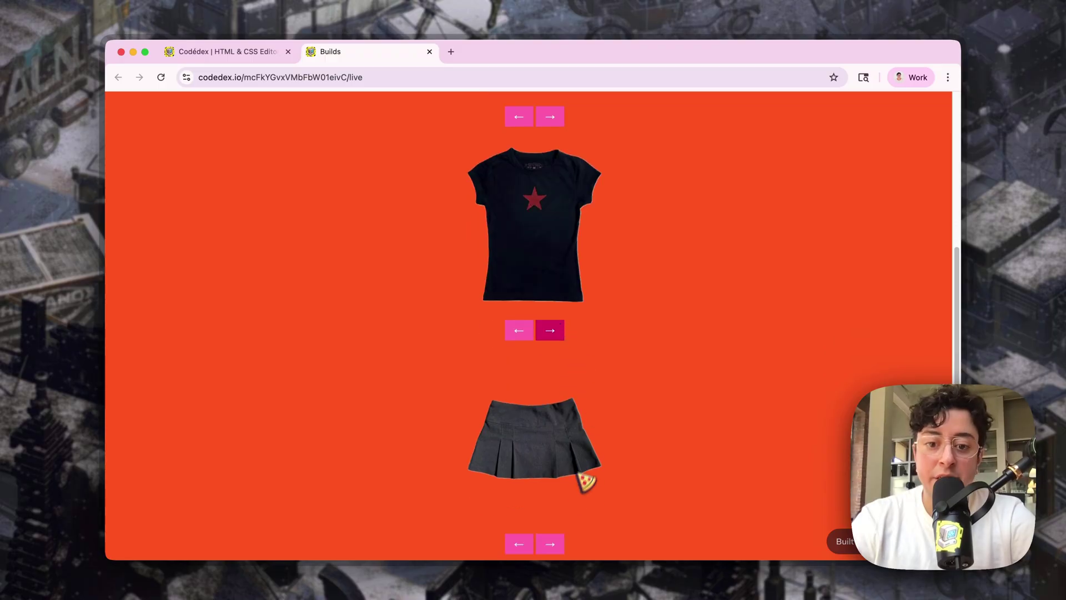
pyautogui.click(552, 545)
pyautogui.click(551, 546)
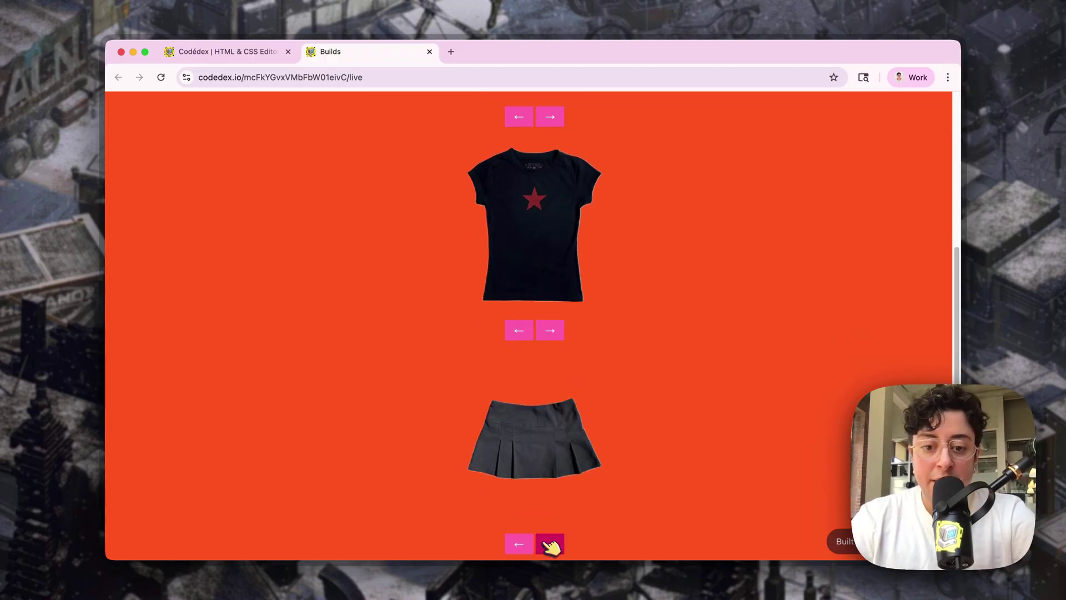
pyautogui.click(551, 546)
pyautogui.click(551, 545)
pyautogui.scroll(3, 642, 341)
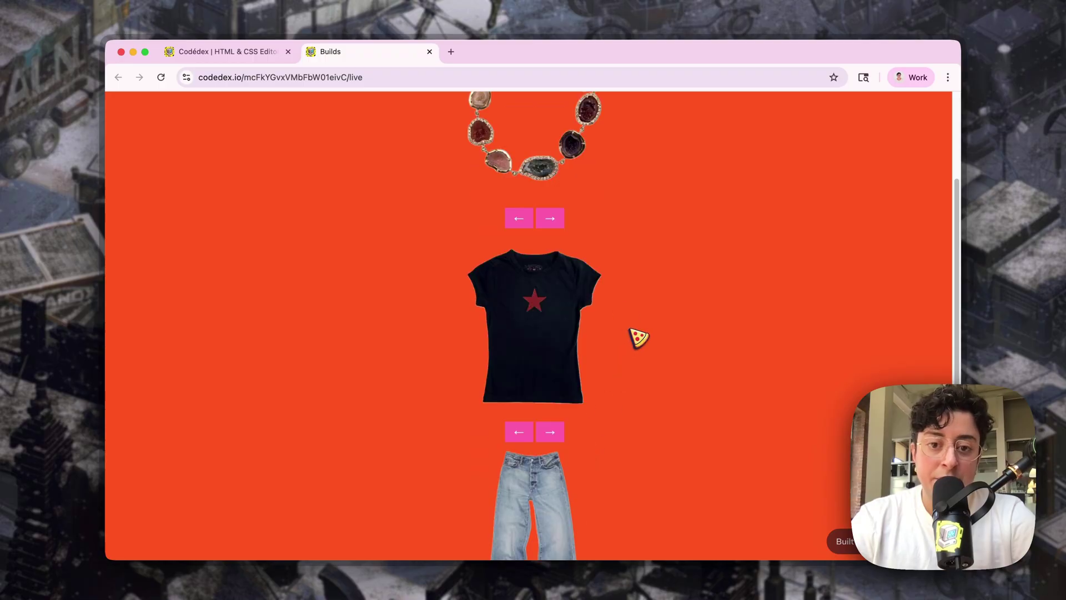
pyautogui.scroll(3, 641, 338)
pyautogui.click(556, 140)
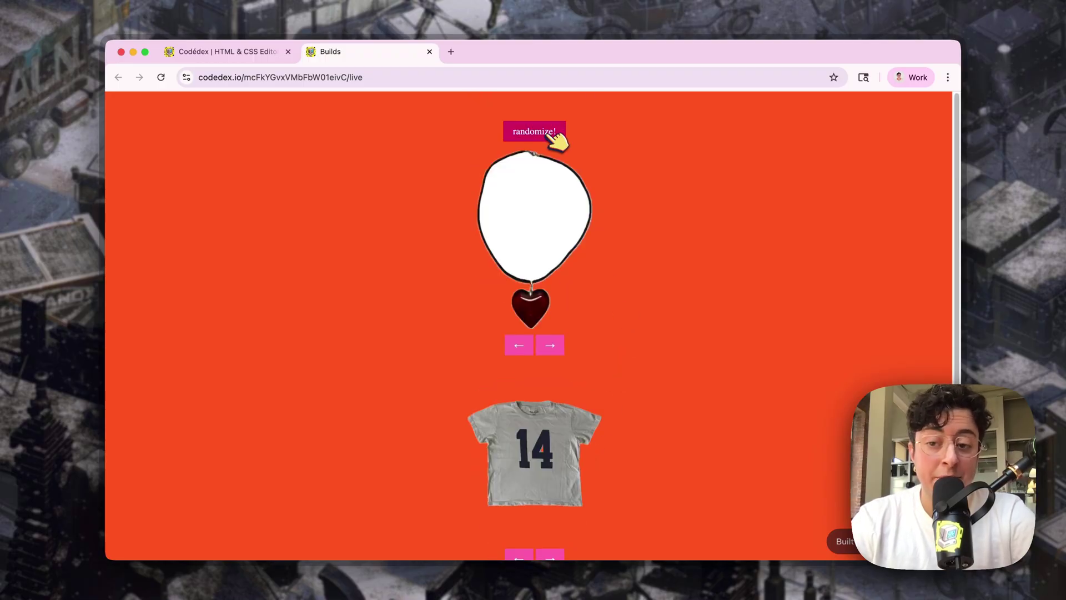
pyautogui.click(556, 140)
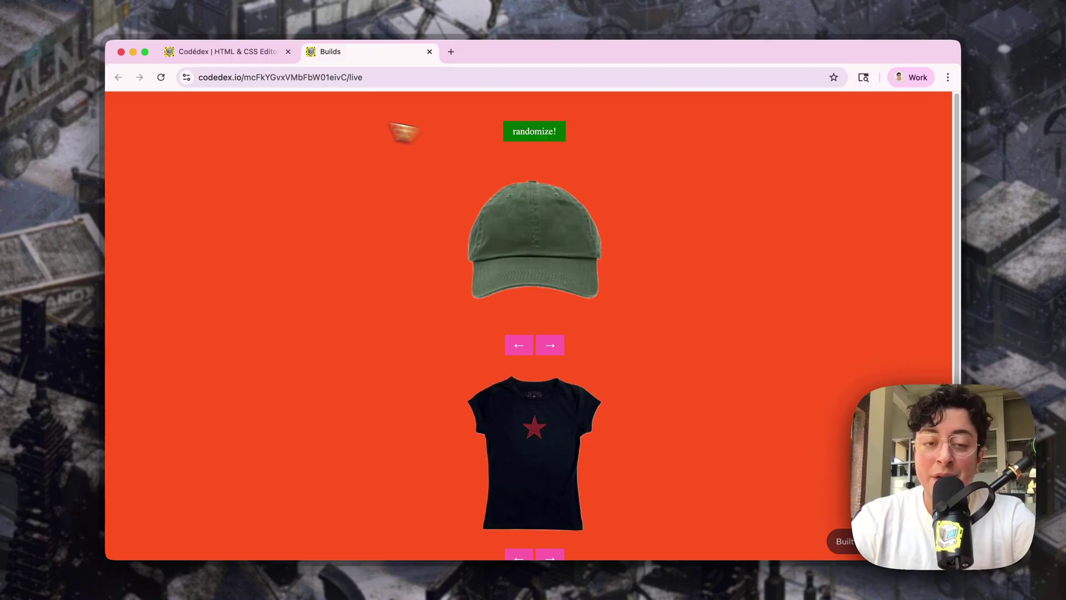